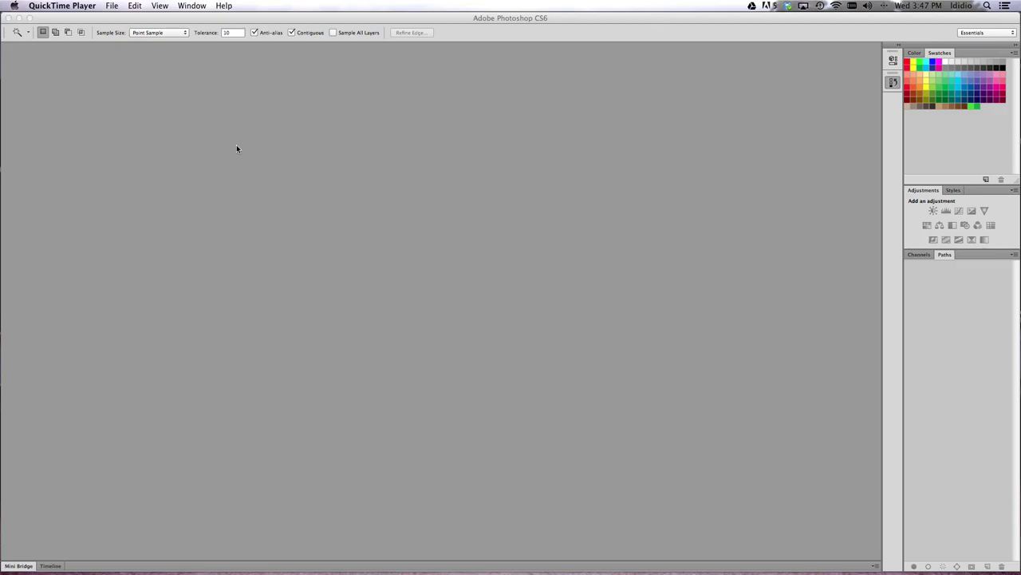
Make the empty Photoshop CS6 workspace the active window
{"action": "left_click", "coordinate": [237, 148]}
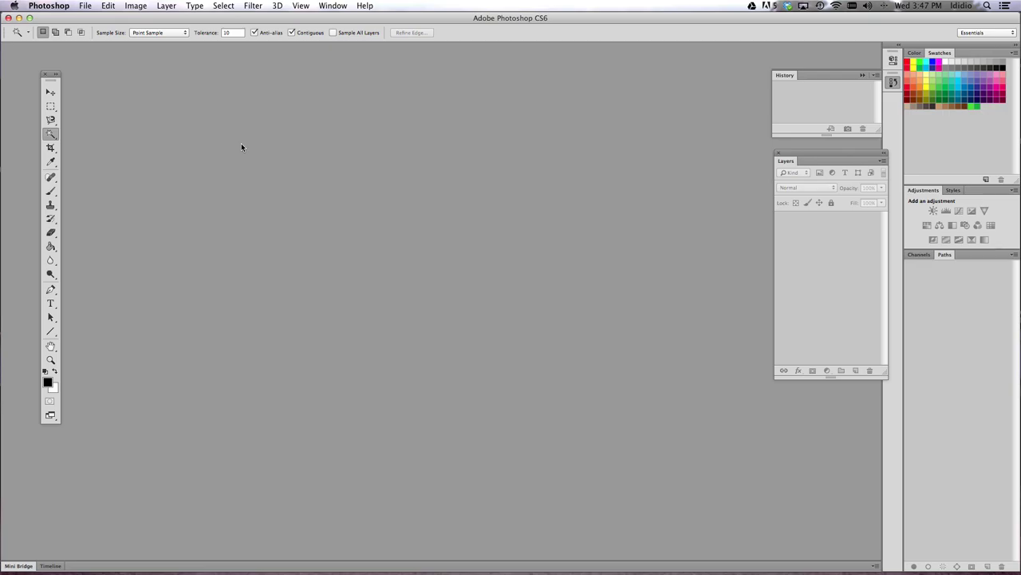
Create a named 11 × 8.5 in, 300 ppi CMYK document with a white background
{"action": "left_click", "coordinate": [87, 6]}
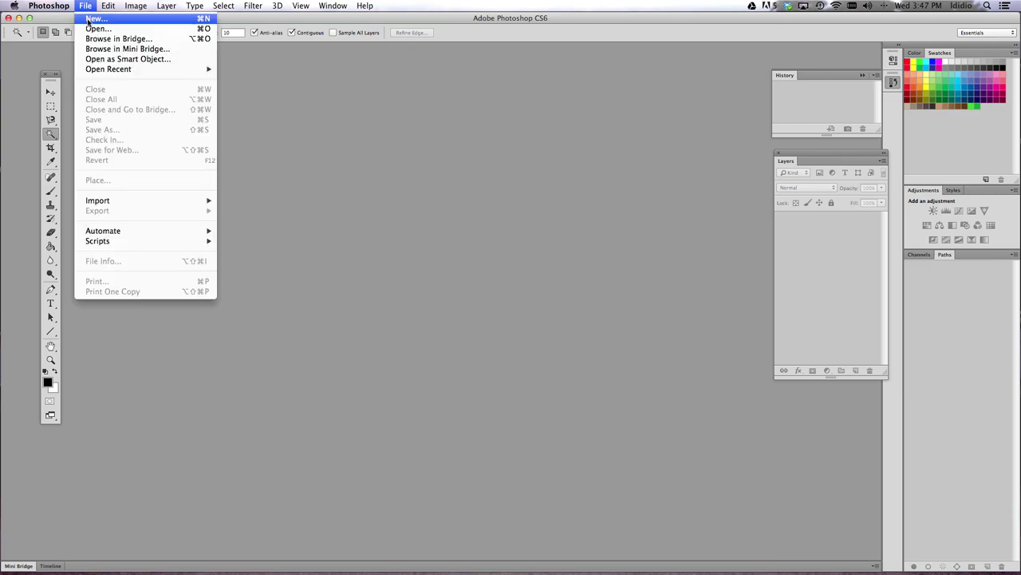
{"action": "left_click", "coordinate": [89, 25]}
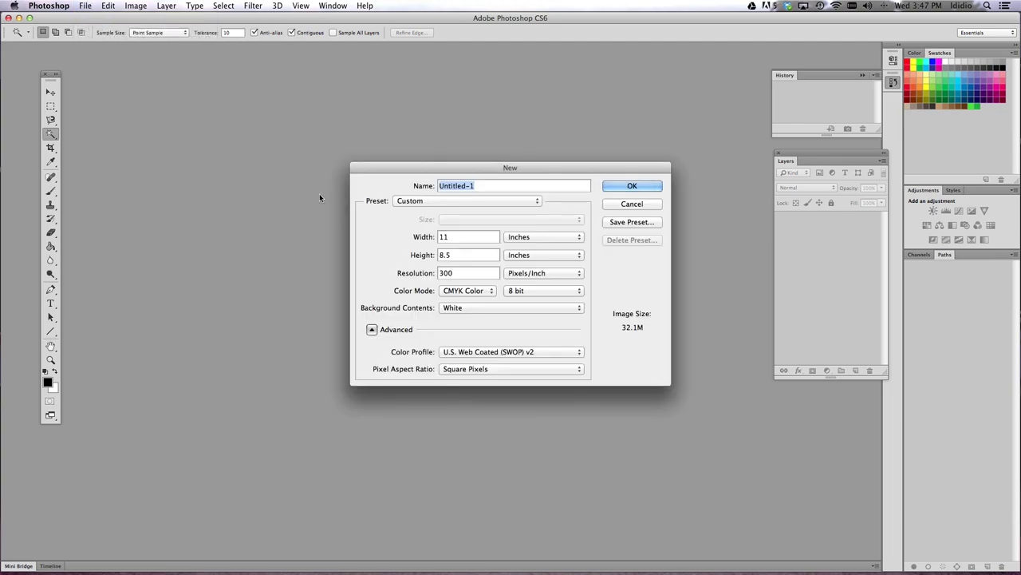
{"action": "type", "text": "didio_Lindsay_iPod"}
{"action": "left_click_drag", "start_coordinate": [451, 237], "coordinate": [441, 237]}
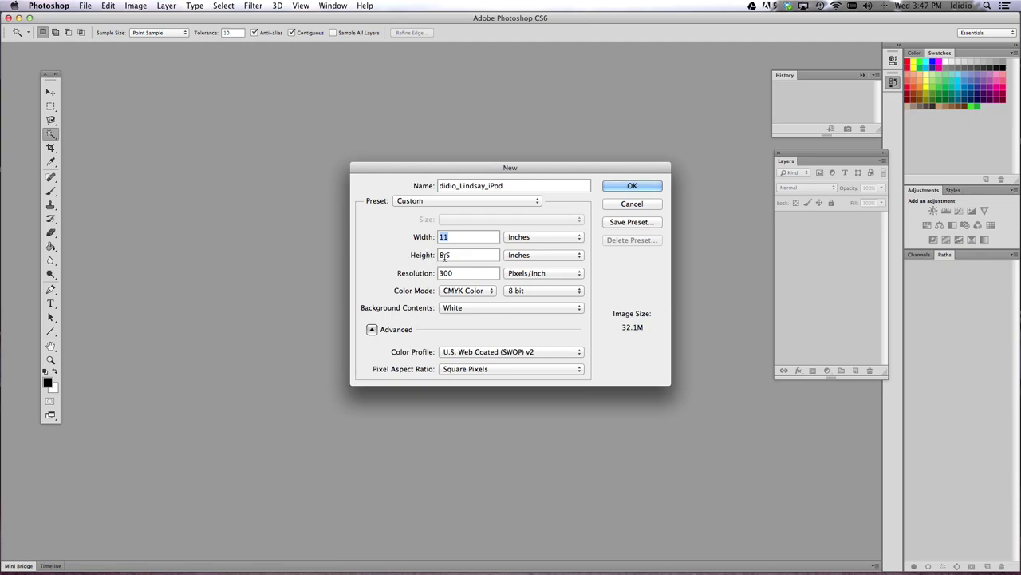
{"action": "left_click_drag", "start_coordinate": [461, 272], "coordinate": [438, 272]}
{"action": "left_click", "coordinate": [631, 187]}
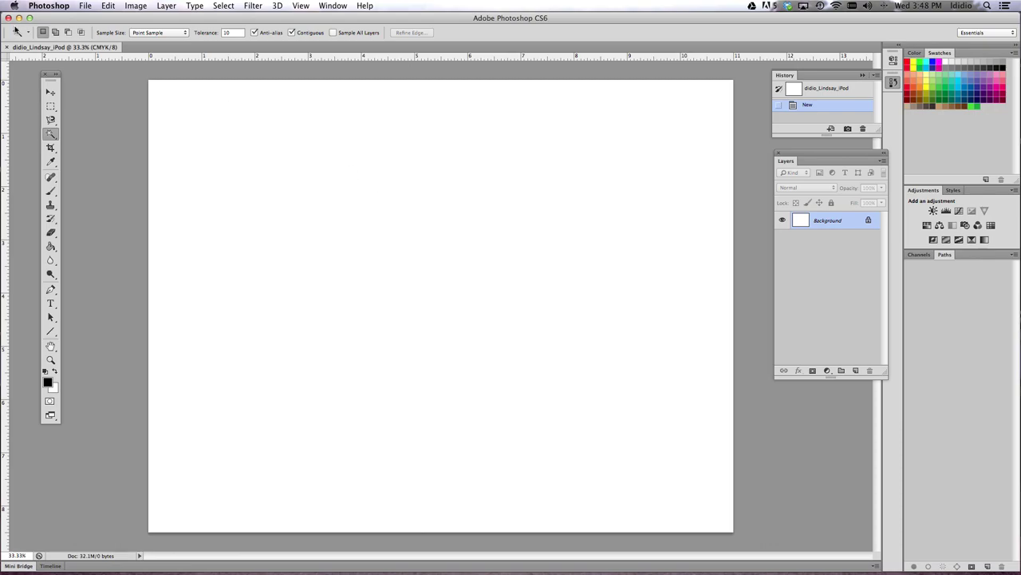
Place the iVote image from the Desktop into the document and commit it
{"action": "left_click", "coordinate": [82, 6]}
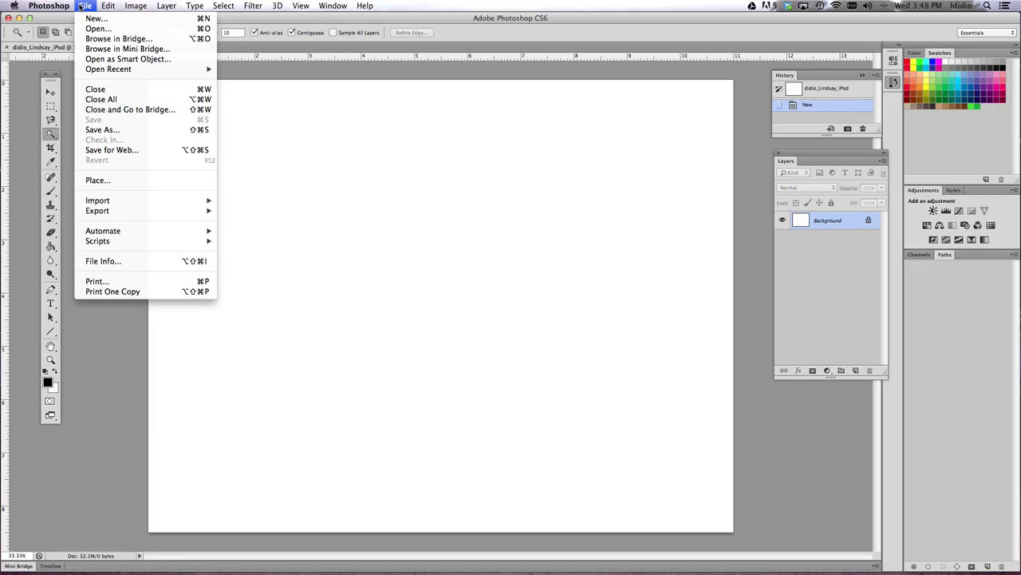
{"action": "left_click", "coordinate": [452, 21]}
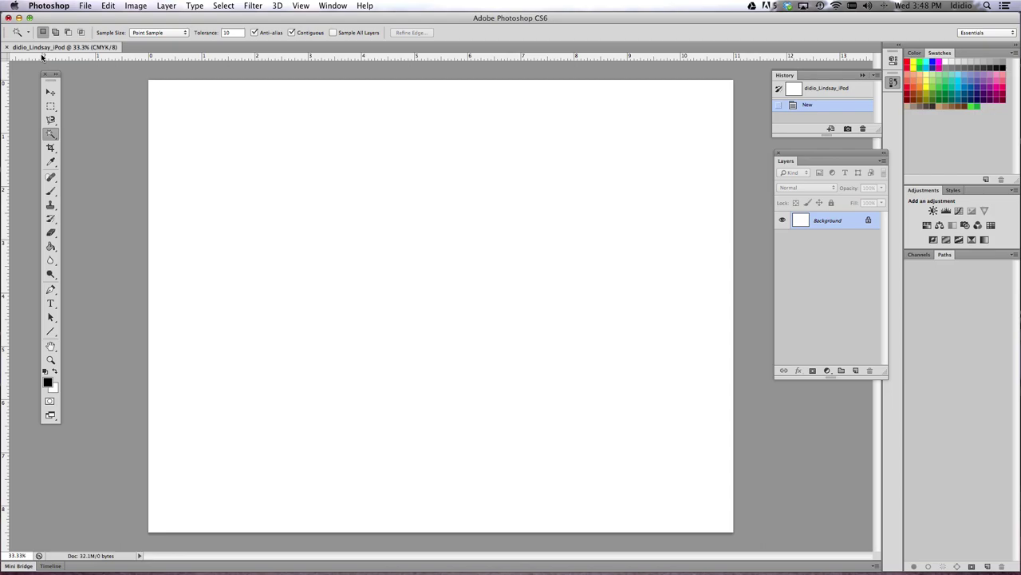
{"action": "left_click", "coordinate": [86, 7]}
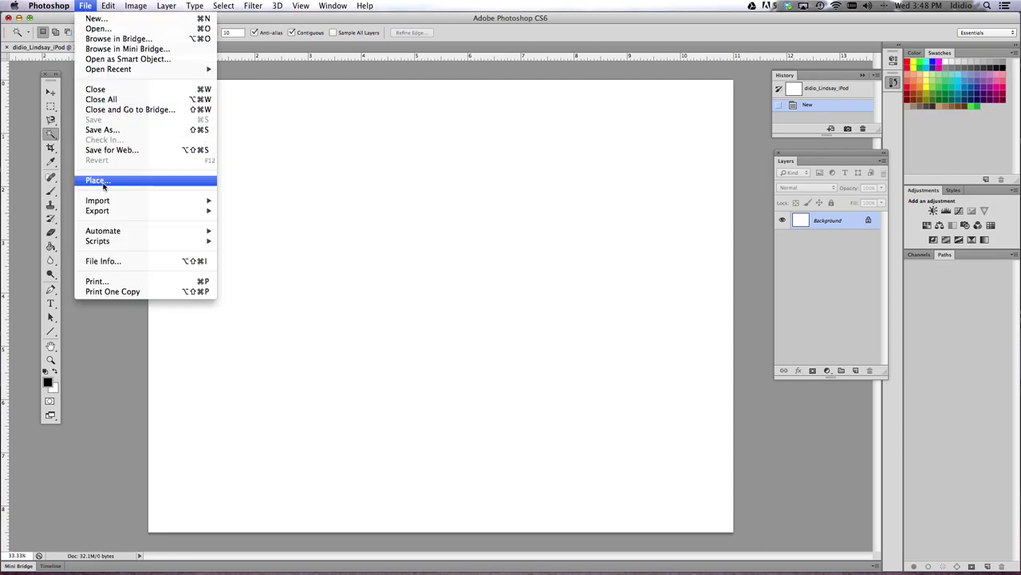
{"action": "left_click", "coordinate": [357, 224]}
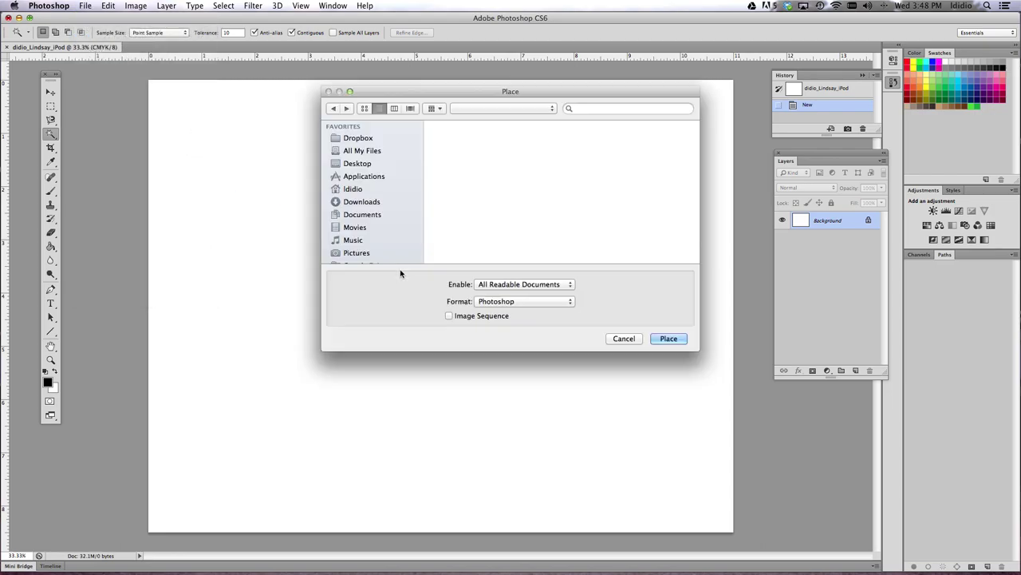
{"action": "left_click", "coordinate": [353, 165]}
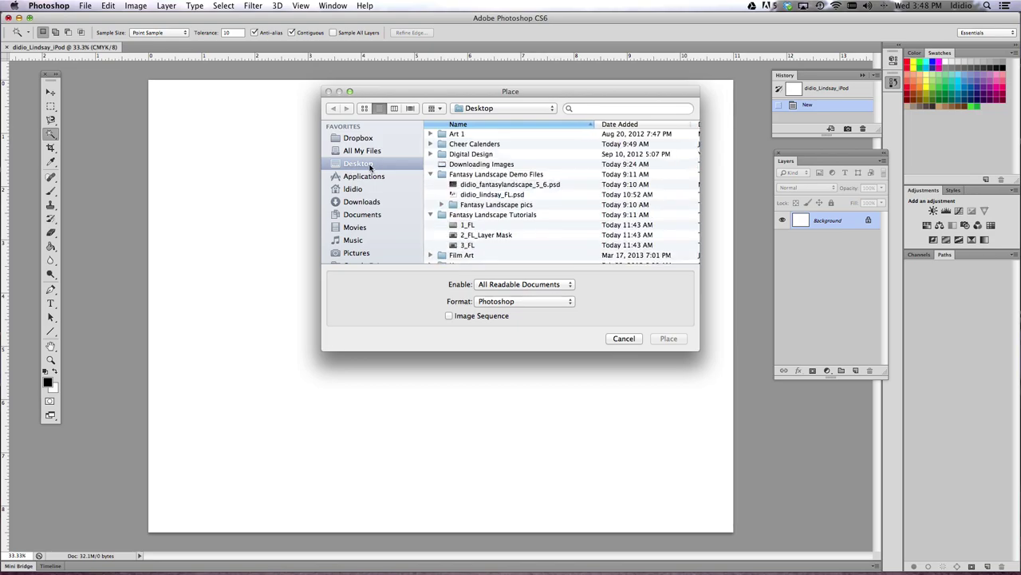
{"action": "left_click", "coordinate": [430, 174]}
{"action": "left_click", "coordinate": [430, 184]}
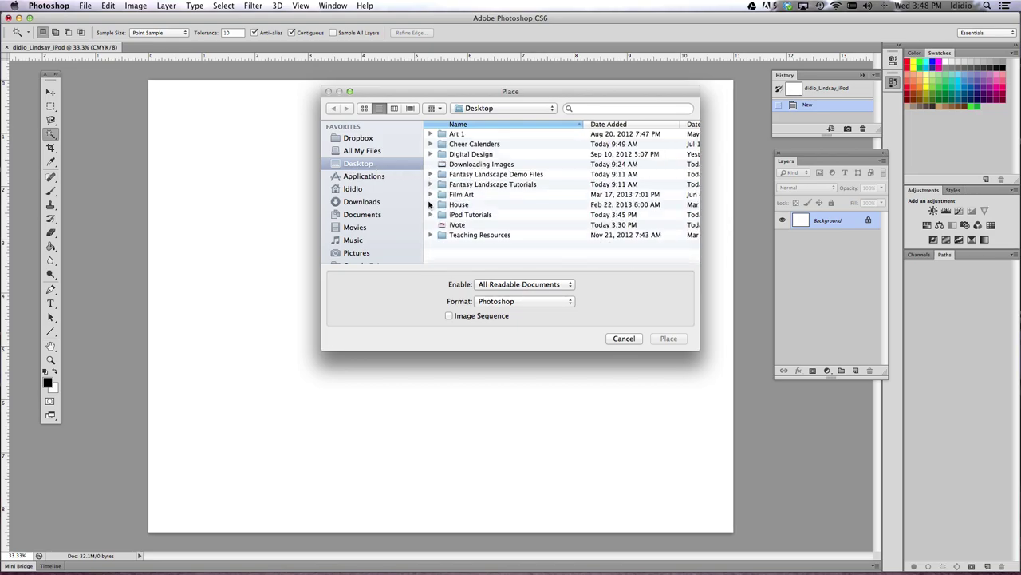
{"action": "left_click", "coordinate": [456, 227]}
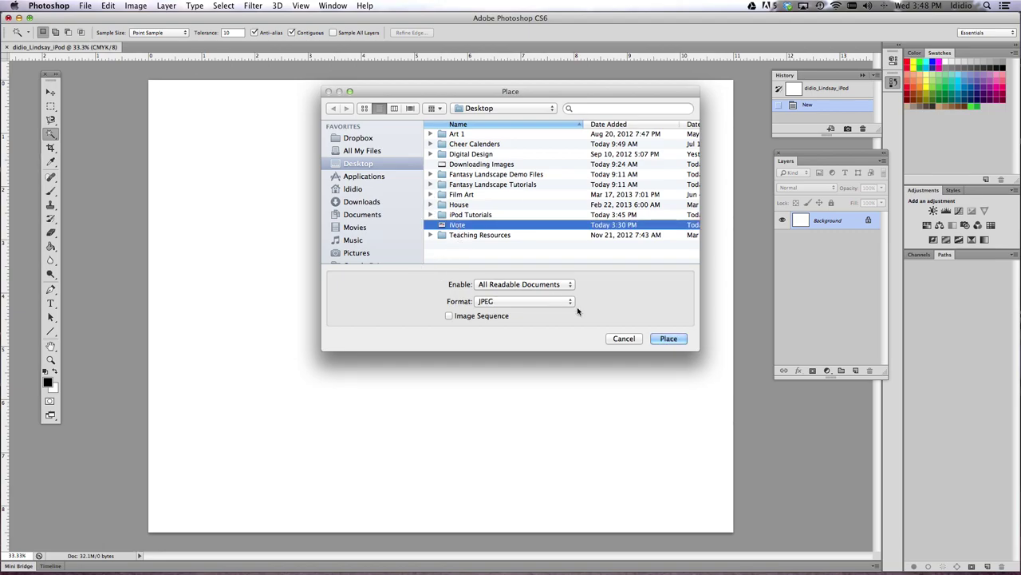
{"action": "left_click", "coordinate": [677, 340]}
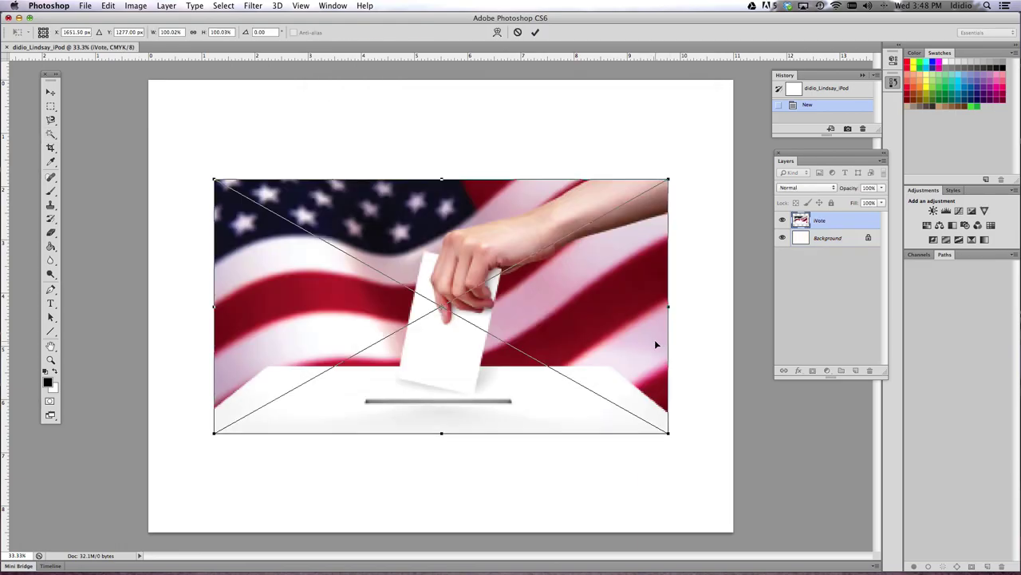
{"action": "key", "text": "w"}
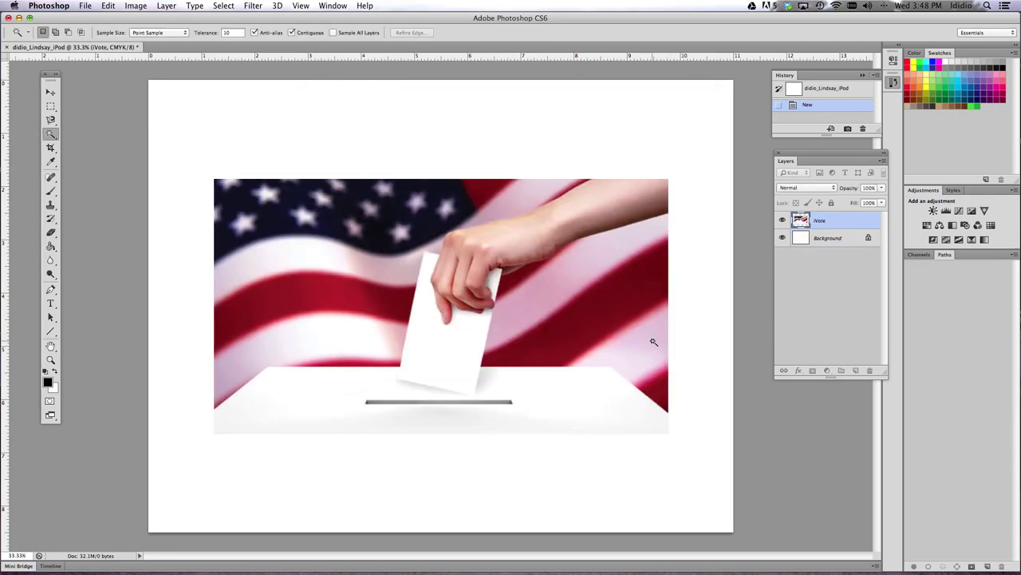
Rasterize the iVote layer and add a new empty layer above it
{"action": "right_click", "coordinate": [832, 226]}
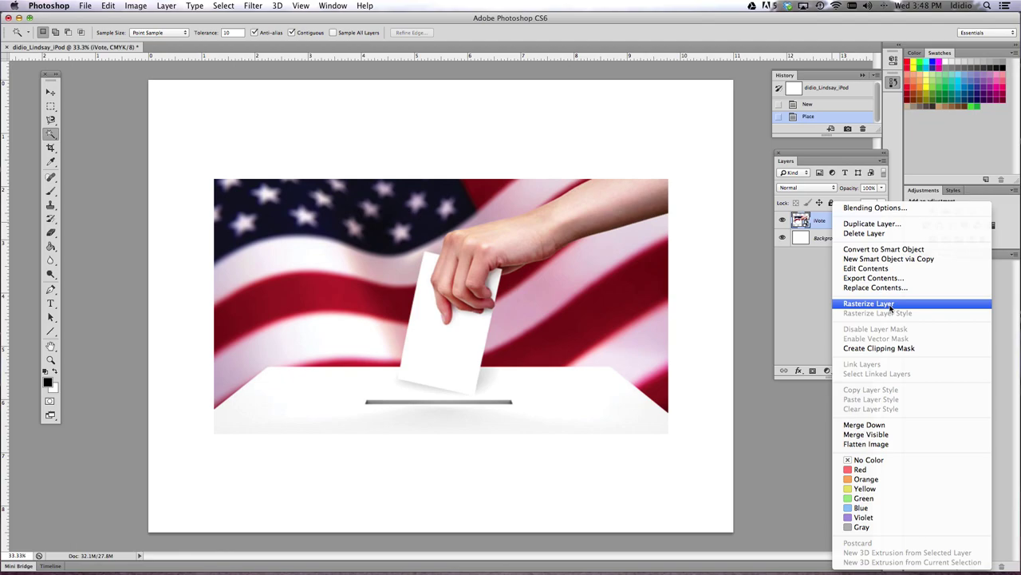
{"action": "left_click", "coordinate": [891, 306]}
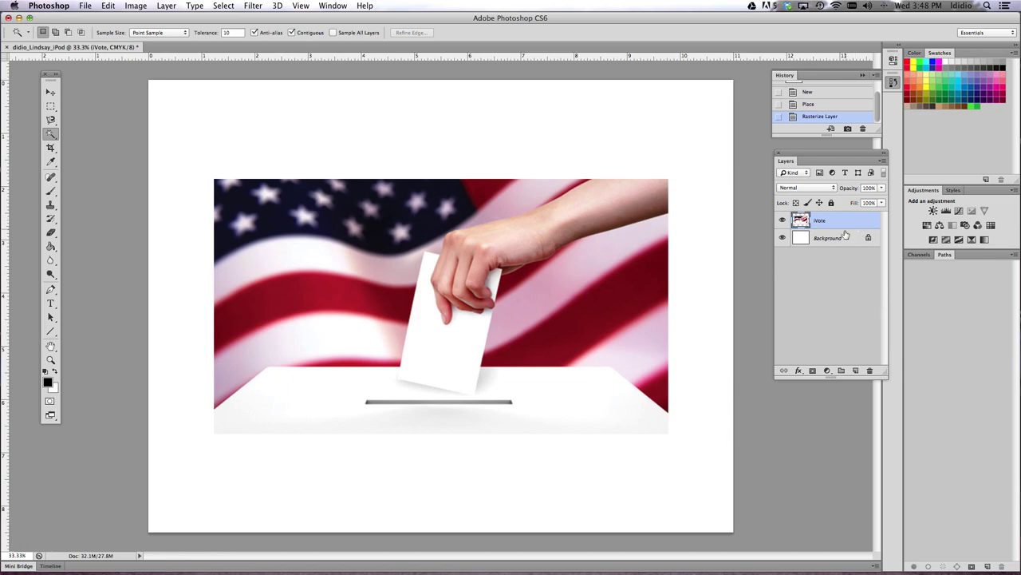
{"action": "left_click", "coordinate": [856, 370]}
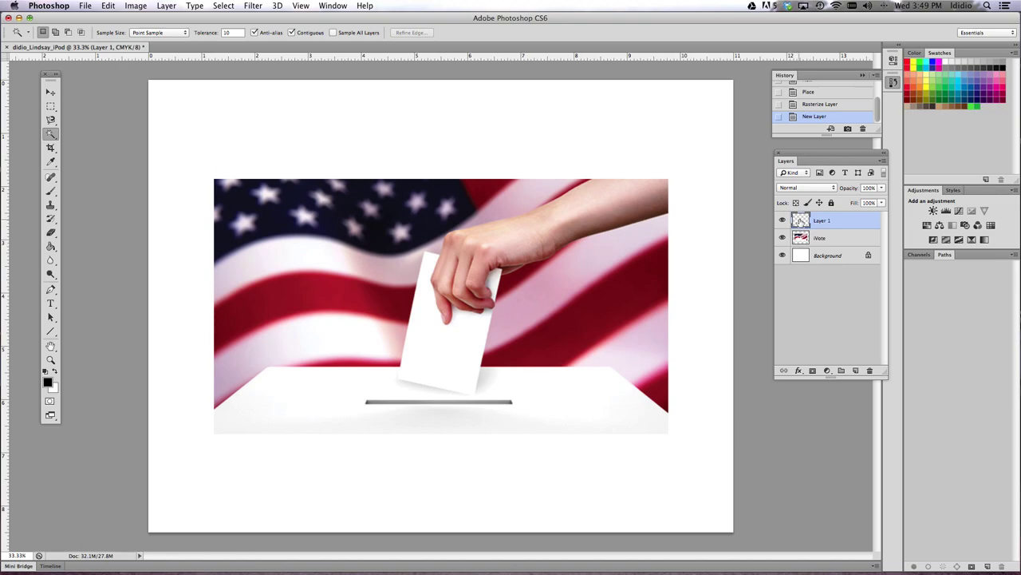
Rename the new layer to 'Silluetter'
{"action": "double_click", "coordinate": [823, 220]}
{"action": "type", "text": "Silhuet"}
{"action": "key", "text": "BackSpace"}
{"action": "key", "text": "BackSpace"}
{"action": "key", "text": "BackSpace"}
{"action": "type", "text": "uetter"}
{"action": "key", "text": "Return"}
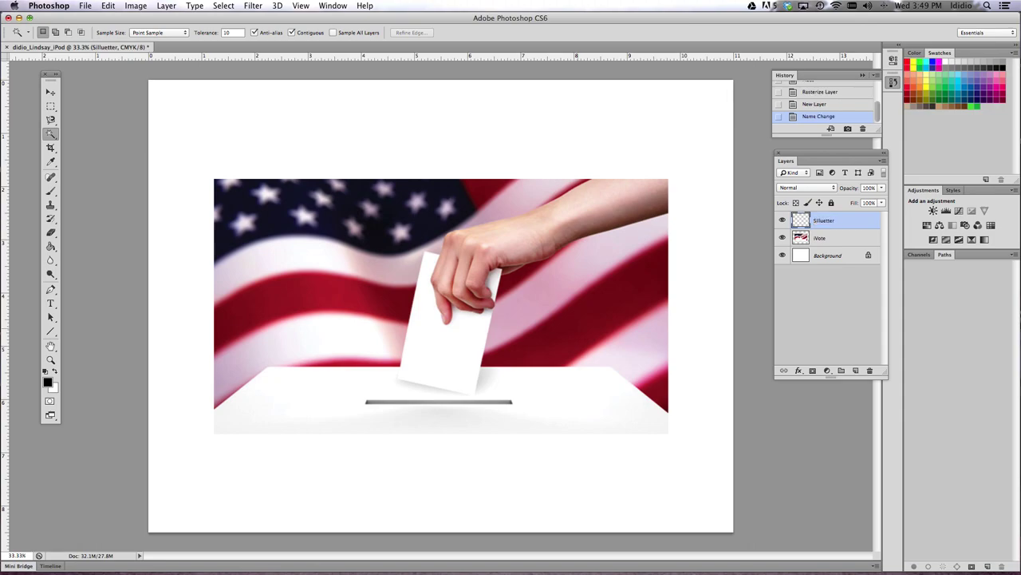
Select the Pen tool for tracing paths
{"action": "left_click", "coordinate": [51, 290]}
{"action": "left_click", "coordinate": [51, 120]}
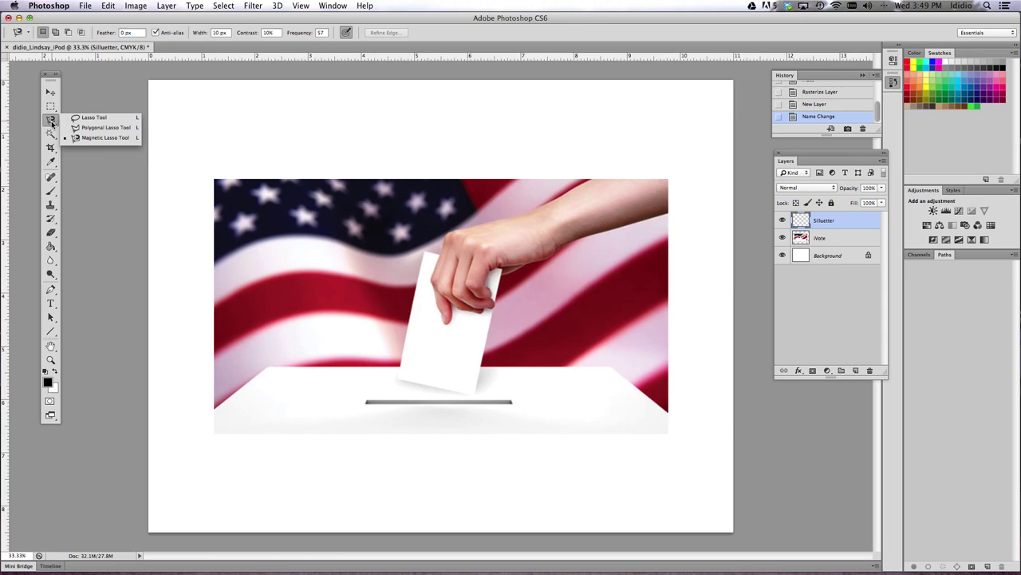
{"action": "left_click", "coordinate": [52, 123]}
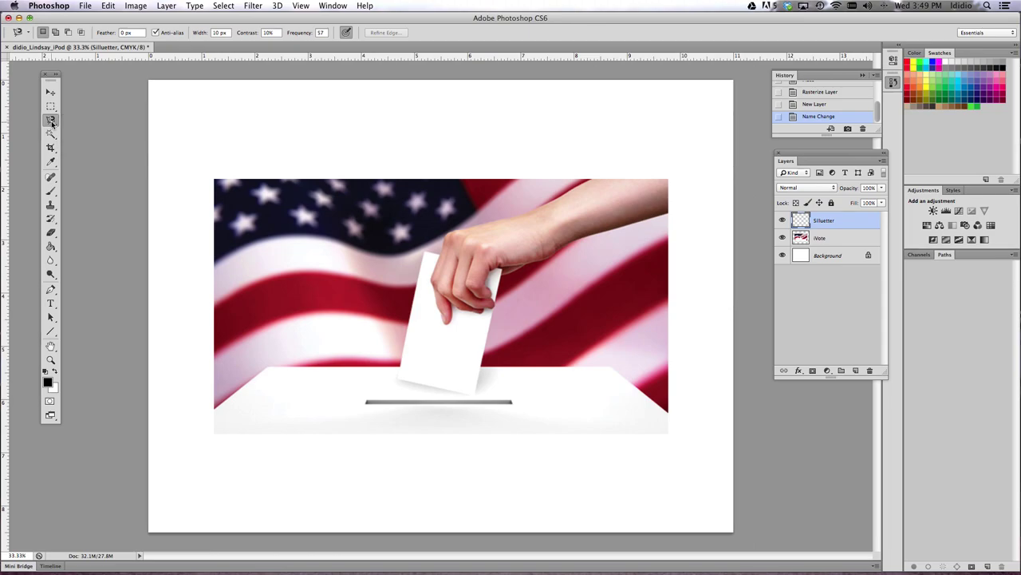
{"action": "left_click", "coordinate": [50, 289]}
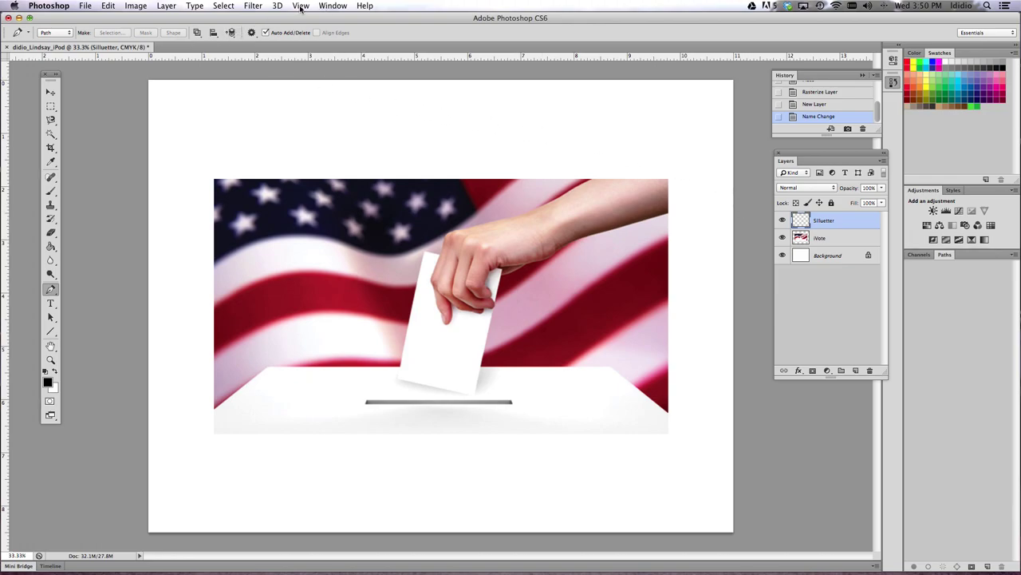
Float the Paths panel next to the canvas
{"action": "left_click", "coordinate": [331, 5]}
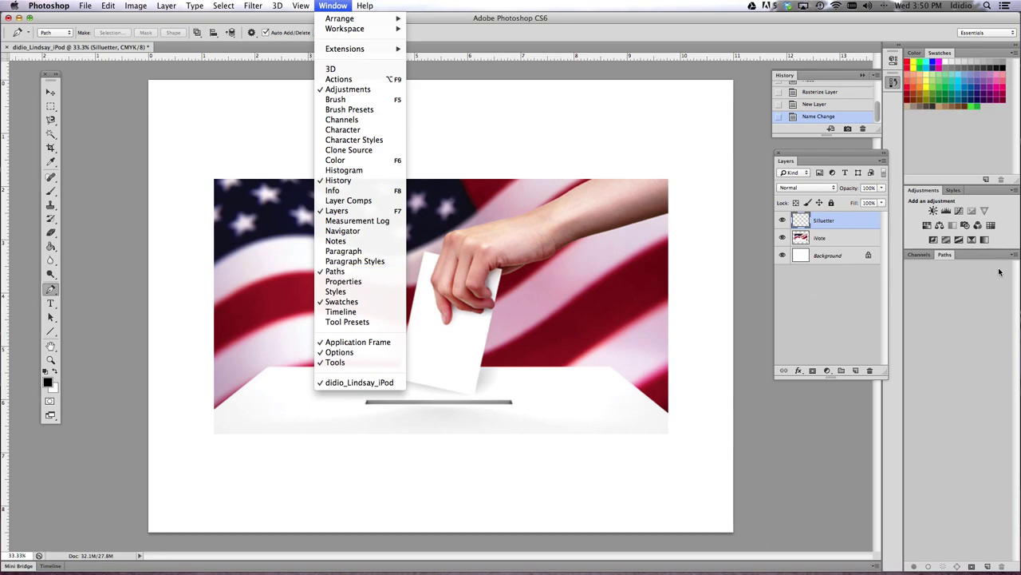
{"action": "left_click", "coordinate": [944, 254]}
{"action": "left_click_drag", "start_coordinate": [944, 254], "coordinate": [662, 75]}
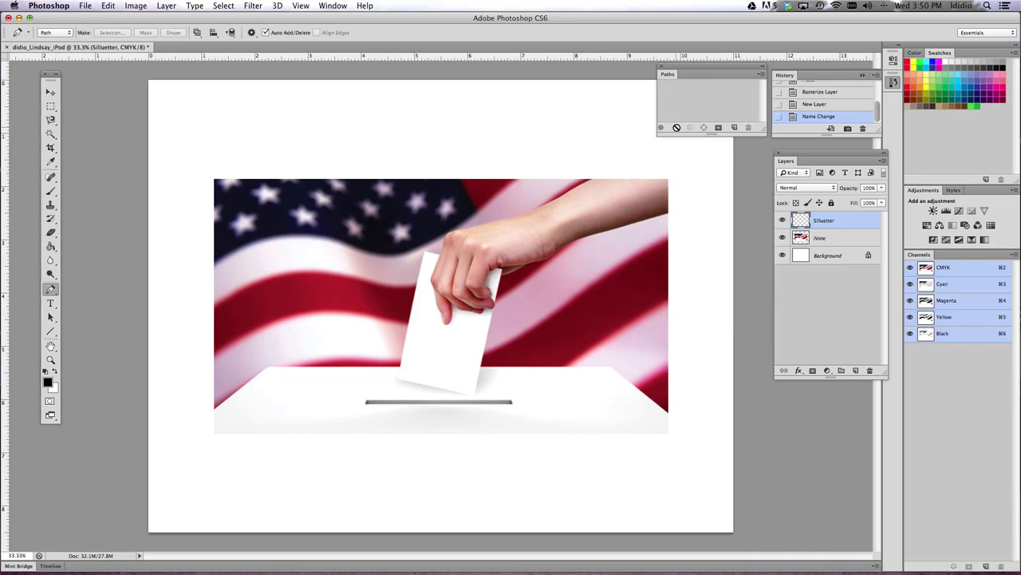
Place Pen anchors along the top of the arm and down the hand's edge
{"action": "left_click", "coordinate": [591, 181]}
{"action": "left_click_drag", "start_coordinate": [532, 209], "coordinate": [517, 214]}
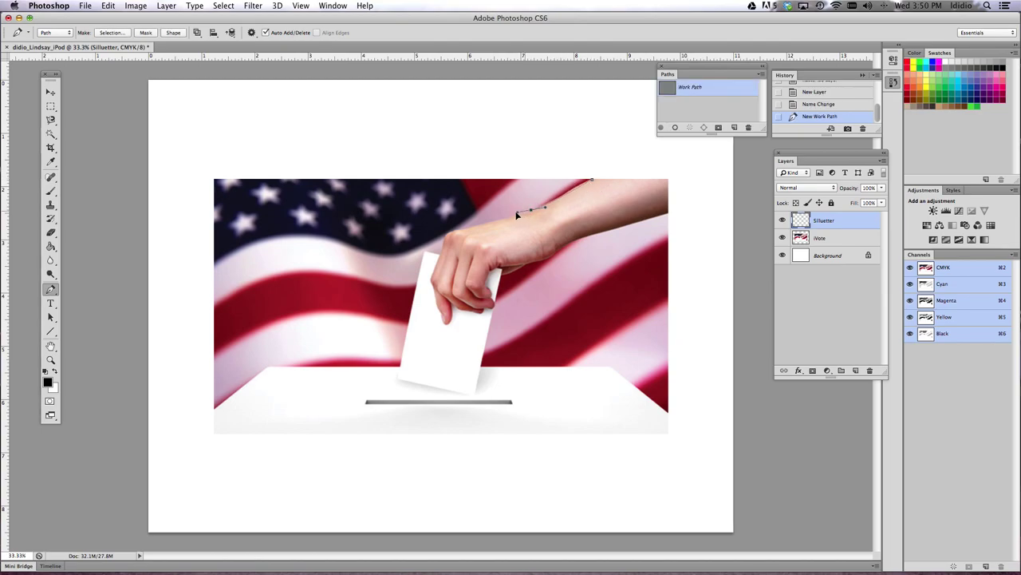
{"action": "left_click", "coordinate": [513, 217]}
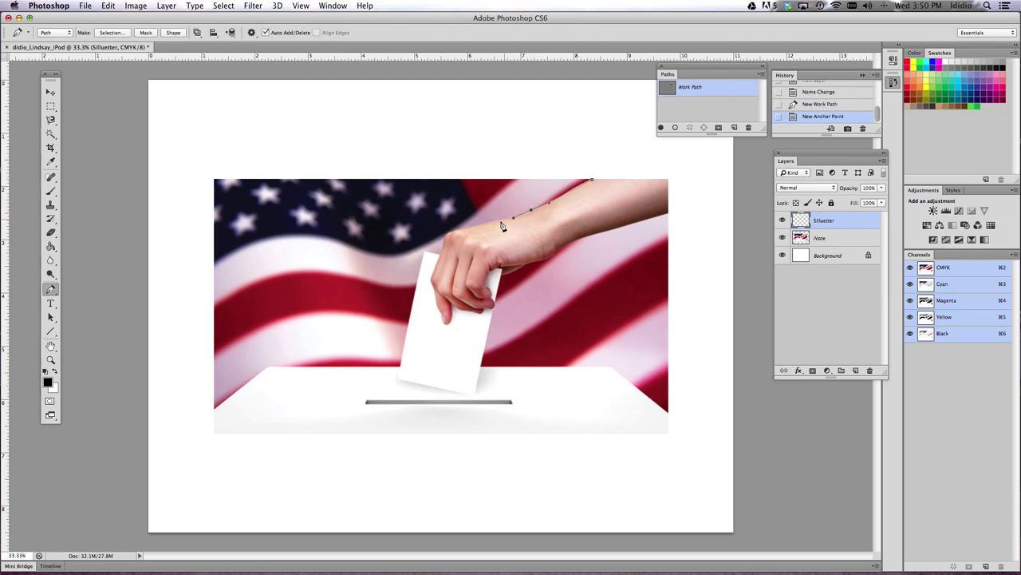
{"action": "left_click", "coordinate": [445, 234]}
{"action": "left_click", "coordinate": [437, 262]}
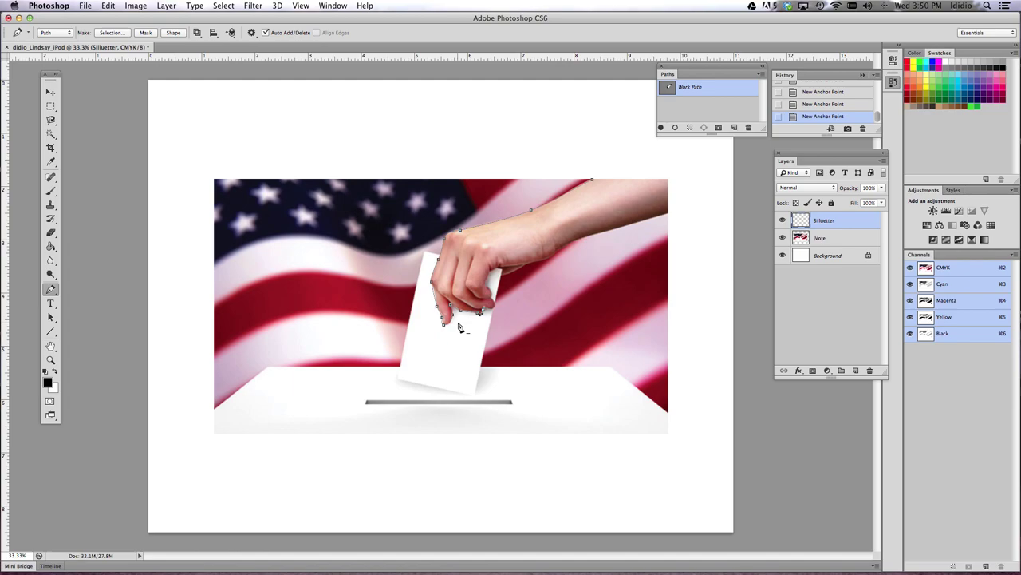
Zoomed in, trace curved anchors around the fingertips and along the finger's underside
{"action": "key", "text": "super+plus"}
{"action": "key", "text": "super+plus"}
{"action": "key", "text": "super+plus"}
{"action": "key", "text": "super+plus"}
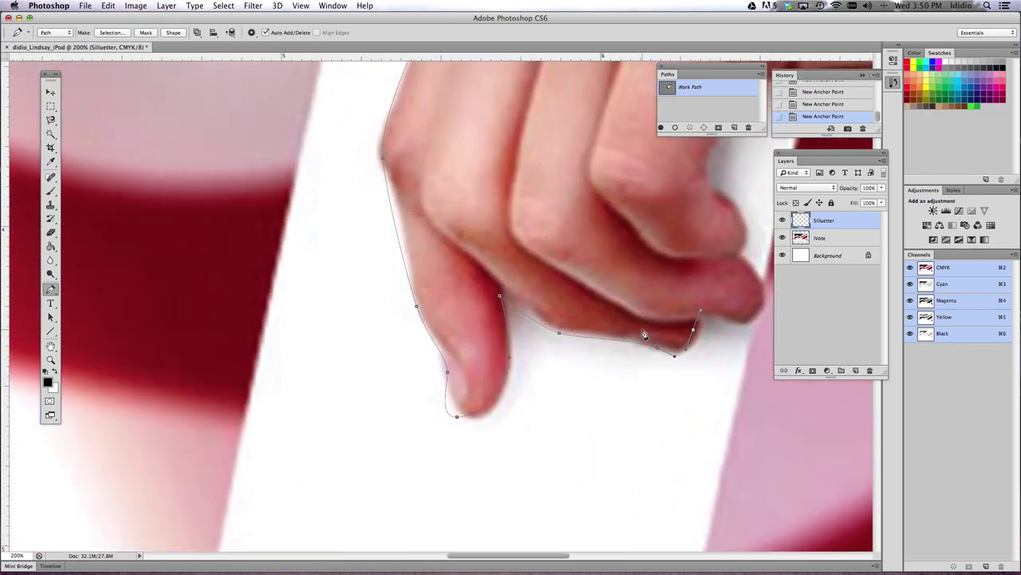
{"action": "left_click_drag", "start_coordinate": [684, 308], "coordinate": [484, 343]}
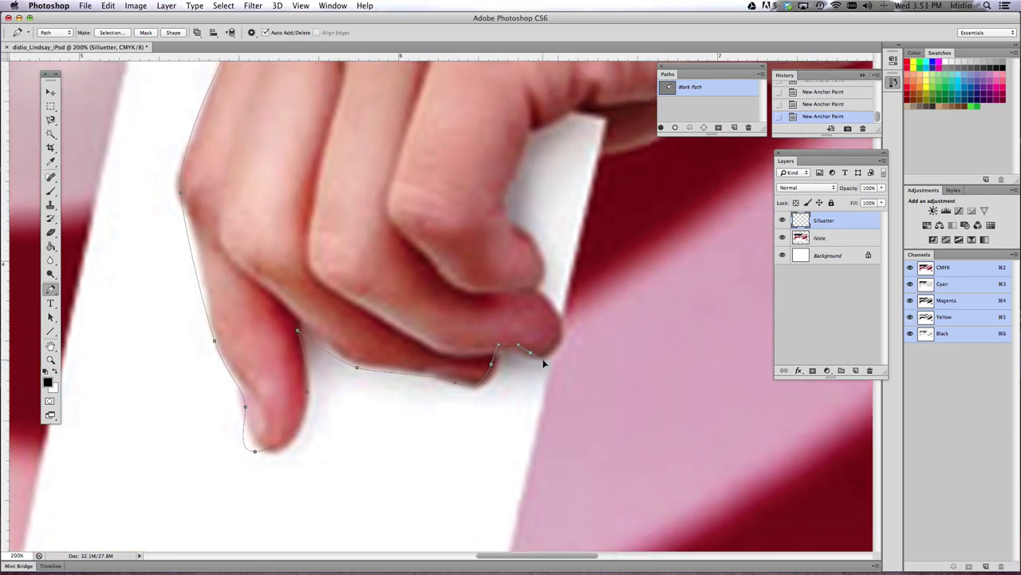
{"action": "left_click_drag", "start_coordinate": [561, 328], "coordinate": [532, 133]}
{"action": "left_click_drag", "start_coordinate": [531, 129], "coordinate": [634, 110]}
{"action": "scroll", "coordinate": [506, 197], "scroll_direction": "right", "scroll_amount": 5}
{"action": "scroll", "coordinate": [506, 197], "scroll_direction": "up", "scroll_amount": 2}
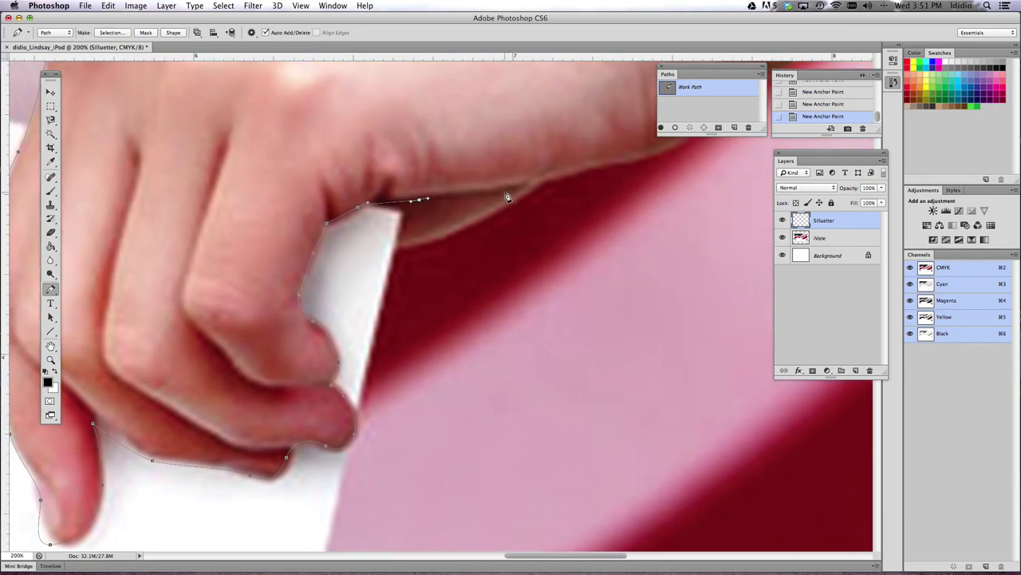
{"action": "key", "text": "super+z"}
{"action": "left_click", "coordinate": [403, 216]}
{"action": "left_click_drag", "start_coordinate": [393, 250], "coordinate": [457, 233]}
{"action": "left_click_drag", "start_coordinate": [543, 180], "coordinate": [557, 173]}
{"action": "left_click_drag", "start_coordinate": [649, 158], "coordinate": [659, 154]}
Trace the arm's underside and the image's right edge, closing the path at the first anchor
{"action": "key", "text": "super+minus"}
{"action": "key", "text": "super+minus"}
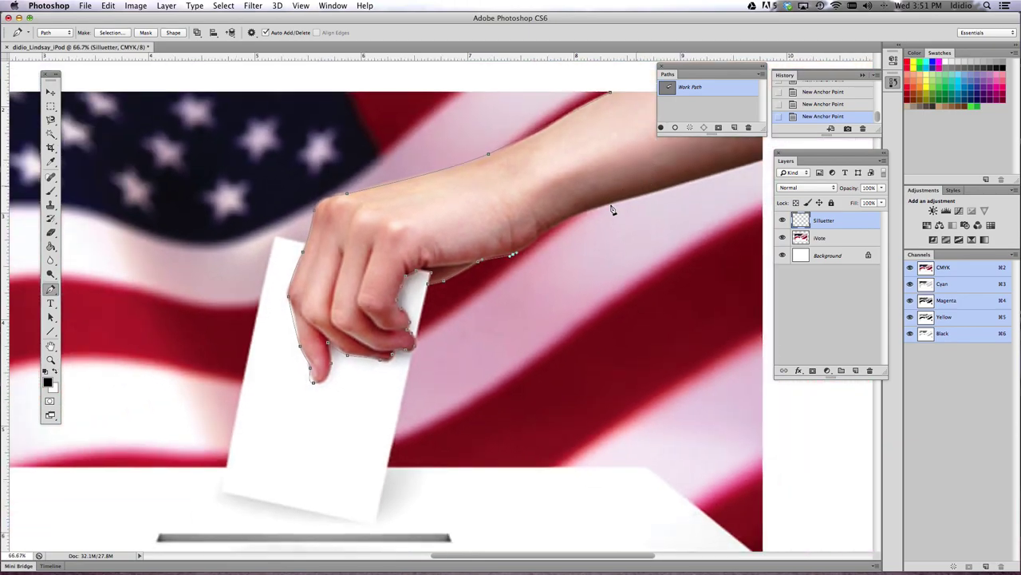
{"action": "left_click_drag", "start_coordinate": [564, 220], "coordinate": [579, 216]}
{"action": "left_click_drag", "start_coordinate": [683, 186], "coordinate": [429, 276]}
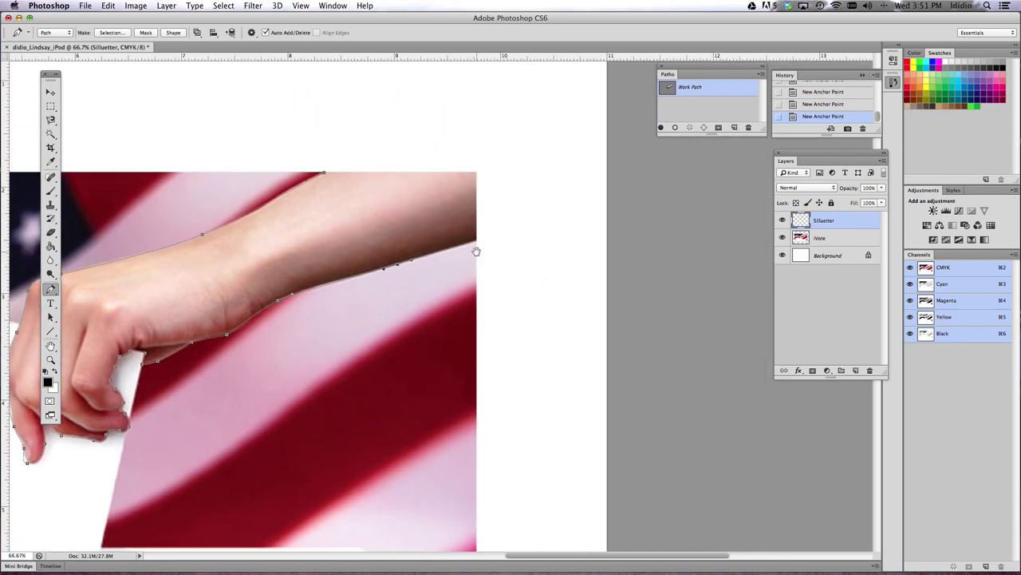
{"action": "left_click", "coordinate": [477, 239]}
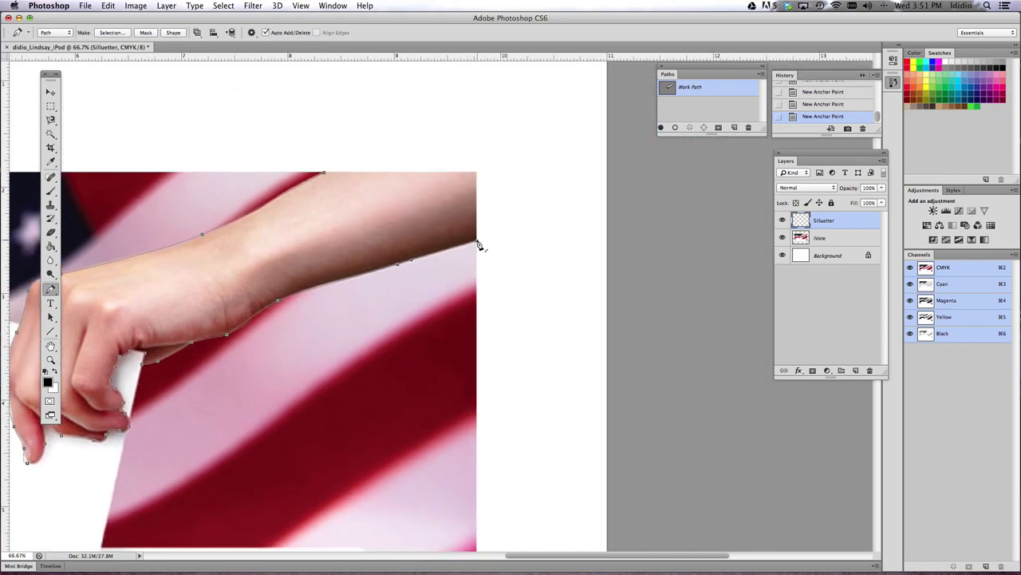
{"action": "left_click", "coordinate": [477, 171]}
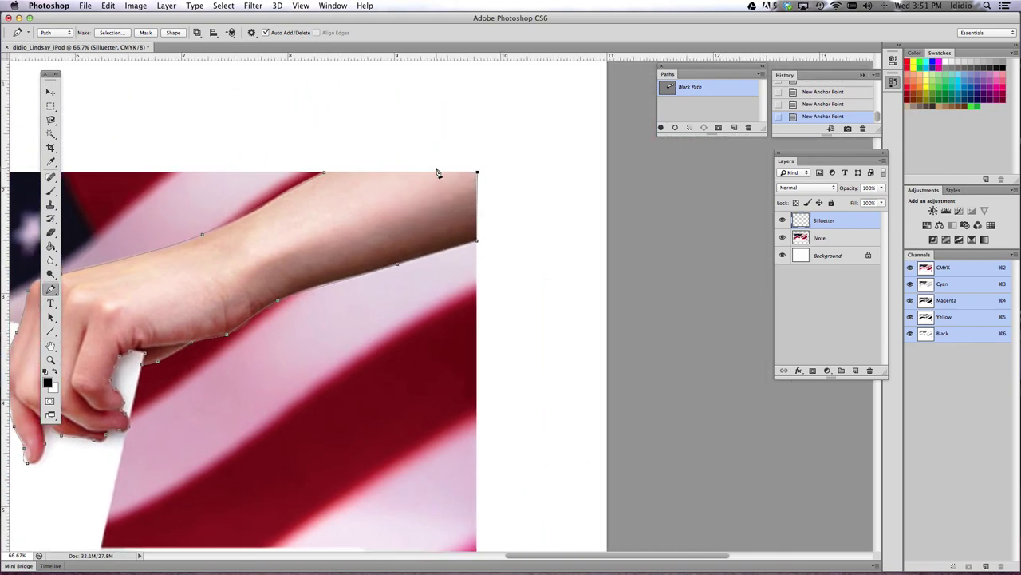
{"action": "left_click", "coordinate": [324, 172]}
{"action": "left_click_drag", "start_coordinate": [278, 256], "coordinate": [442, 187]}
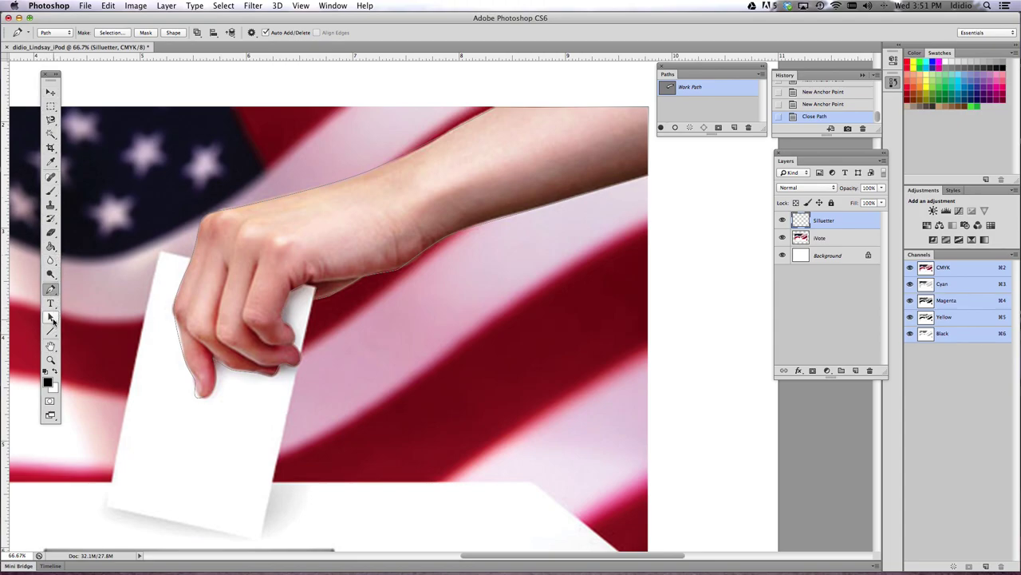
{"action": "left_click", "coordinate": [51, 317]}
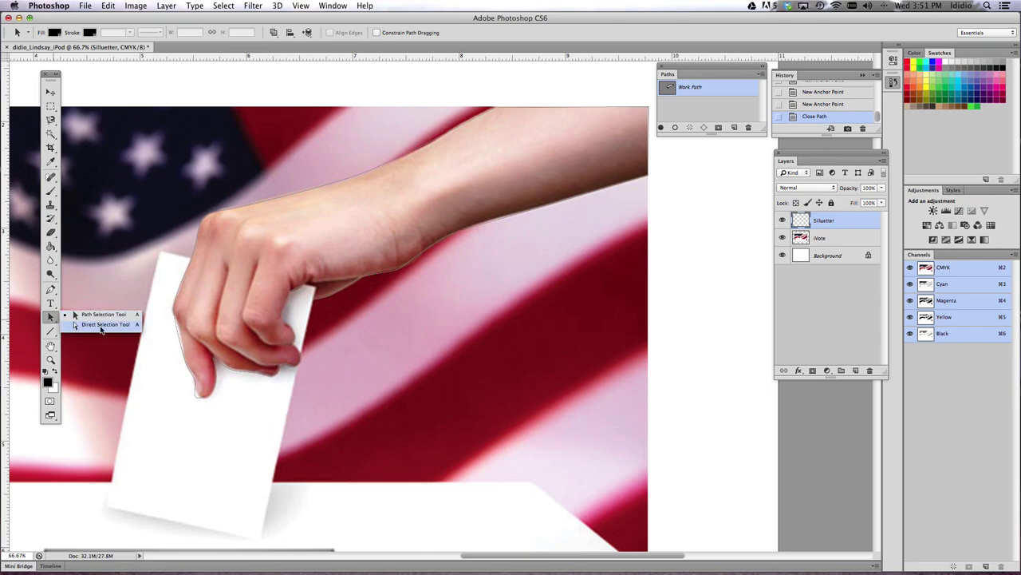
Select the hand outline with the Direct Selection Tool and zoom in on the fingers
{"action": "left_click", "coordinate": [103, 325]}
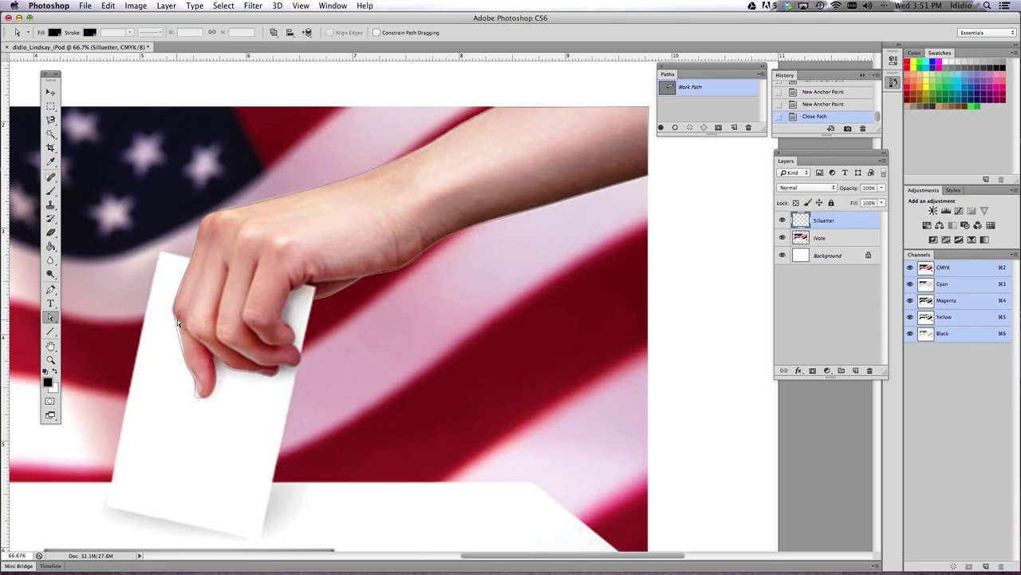
{"action": "left_click", "coordinate": [178, 320]}
{"action": "scroll", "coordinate": [188, 373], "scroll_direction": "up", "scroll_amount": 5}
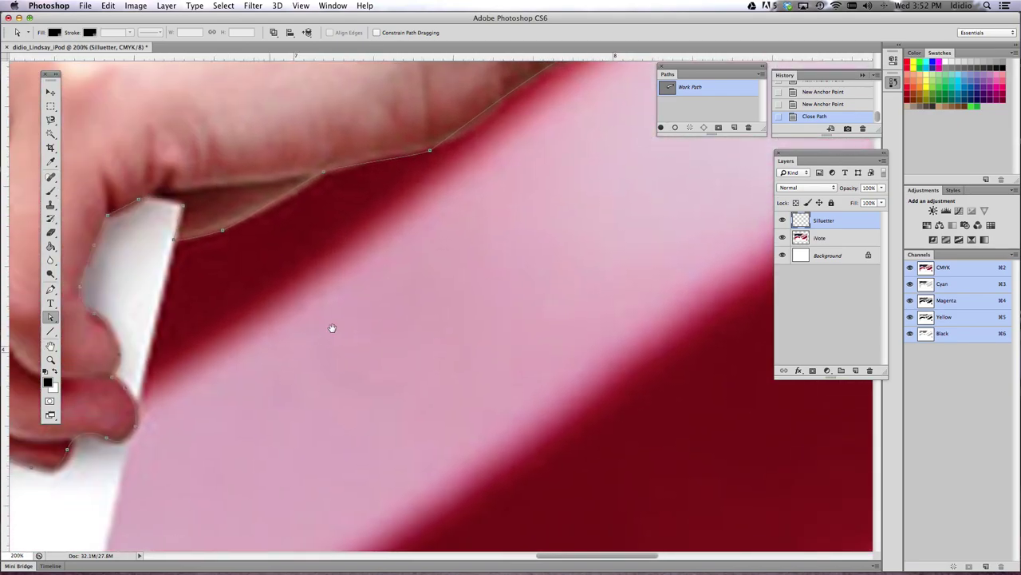
{"action": "left_click_drag", "start_coordinate": [332, 326], "coordinate": [549, 288]}
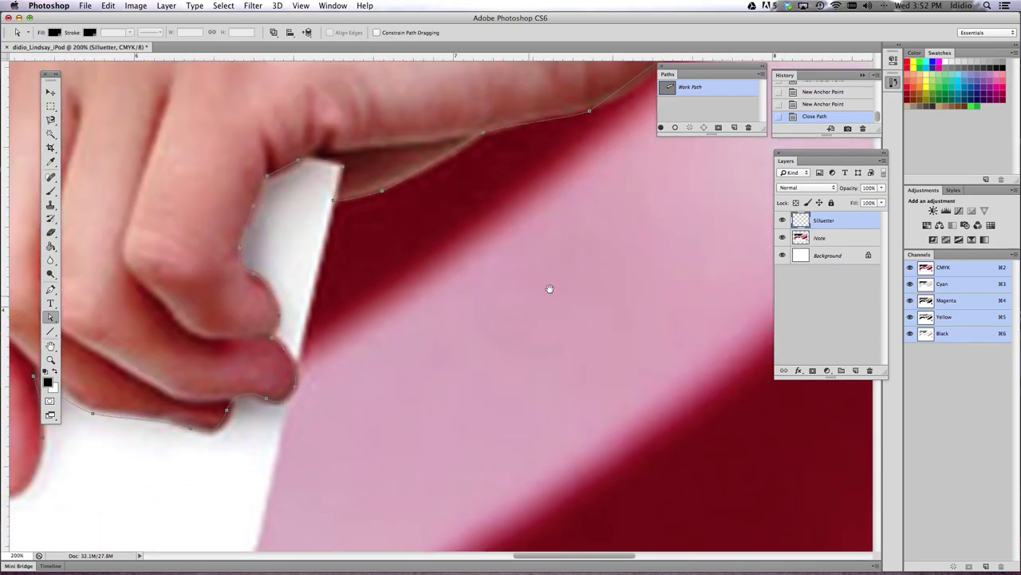
{"action": "scroll", "coordinate": [551, 279], "scroll_direction": "left", "scroll_amount": 5}
{"action": "scroll", "coordinate": [551, 279], "scroll_direction": "down", "scroll_amount": 2}
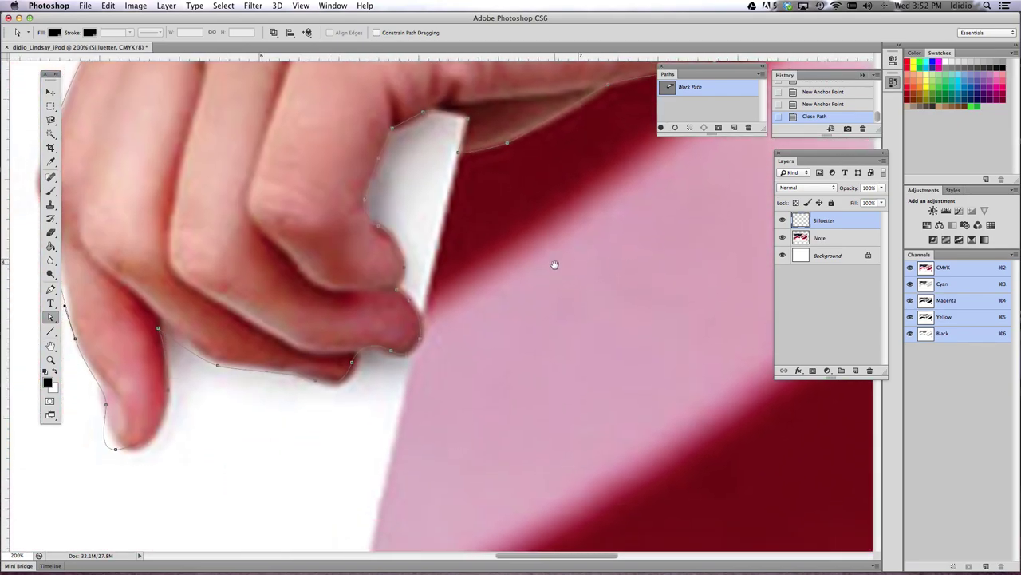
Nudge the fingertip and pinky anchors and handles so the curves hug the fingers
{"action": "left_click", "coordinate": [354, 362]}
{"action": "left_click_drag", "start_coordinate": [355, 367], "coordinate": [357, 368]}
{"action": "left_click_drag", "start_coordinate": [159, 330], "coordinate": [158, 322]}
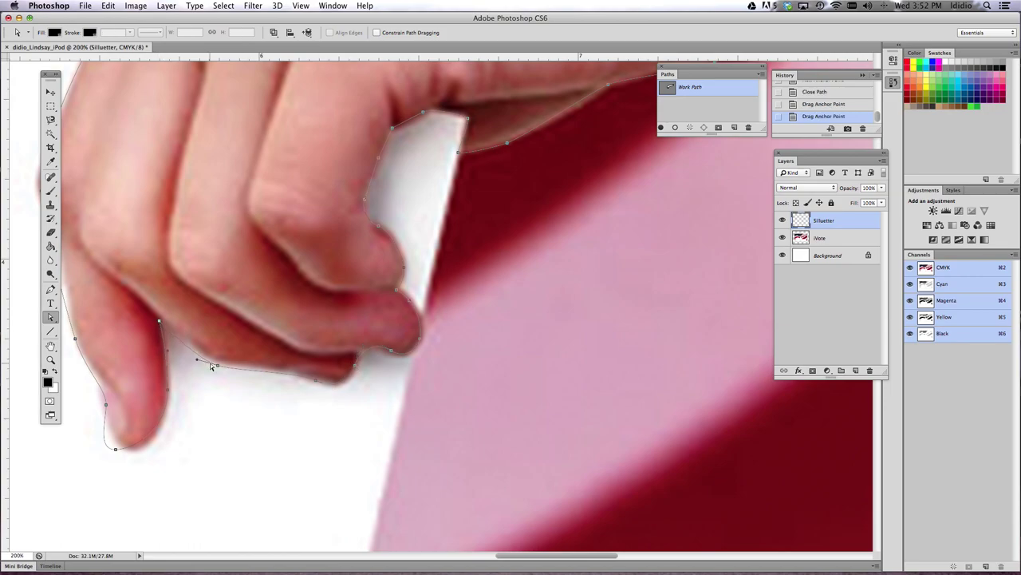
{"action": "left_click_drag", "start_coordinate": [218, 367], "coordinate": [213, 363]}
{"action": "left_click_drag", "start_coordinate": [106, 404], "coordinate": [112, 403]}
{"action": "mouse_move", "coordinate": [97, 453]}
{"action": "left_mouse_down"}
{"action": "mouse_move", "coordinate": [145, 455]}
{"action": "mouse_move", "coordinate": [109, 438]}
{"action": "left_mouse_up"}
{"action": "scroll", "coordinate": [135, 353], "scroll_direction": "left", "scroll_amount": 5}
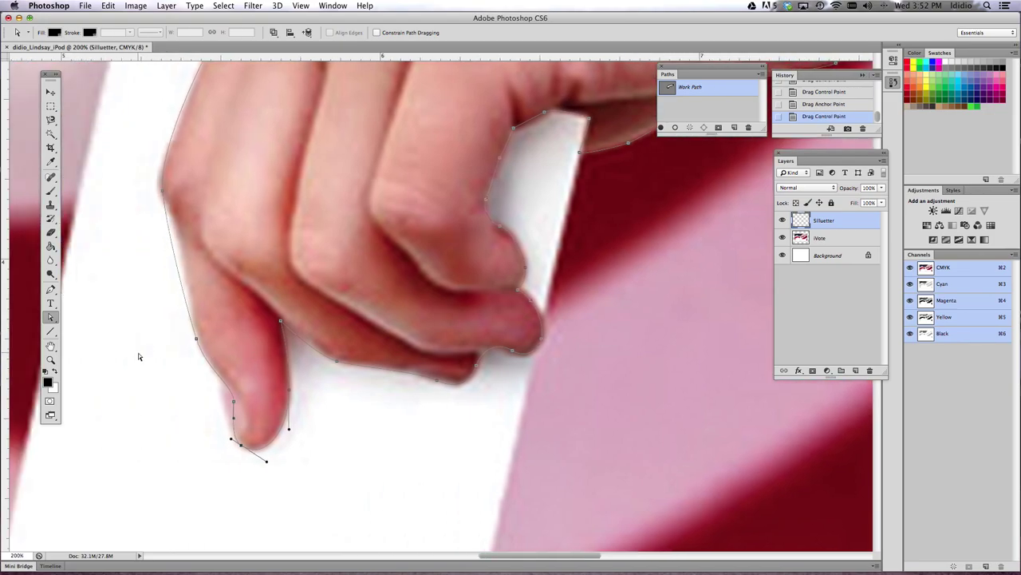
{"action": "left_click", "coordinate": [169, 244]}
Add an anchor on the finger's left edge and move it onto the contour
{"action": "left_click", "coordinate": [50, 289]}
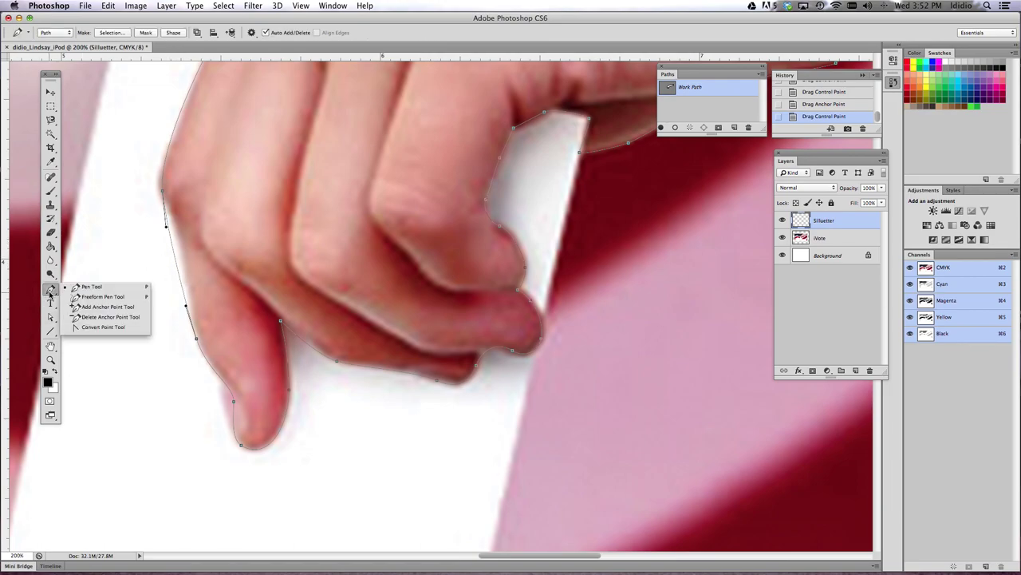
{"action": "left_click", "coordinate": [146, 308]}
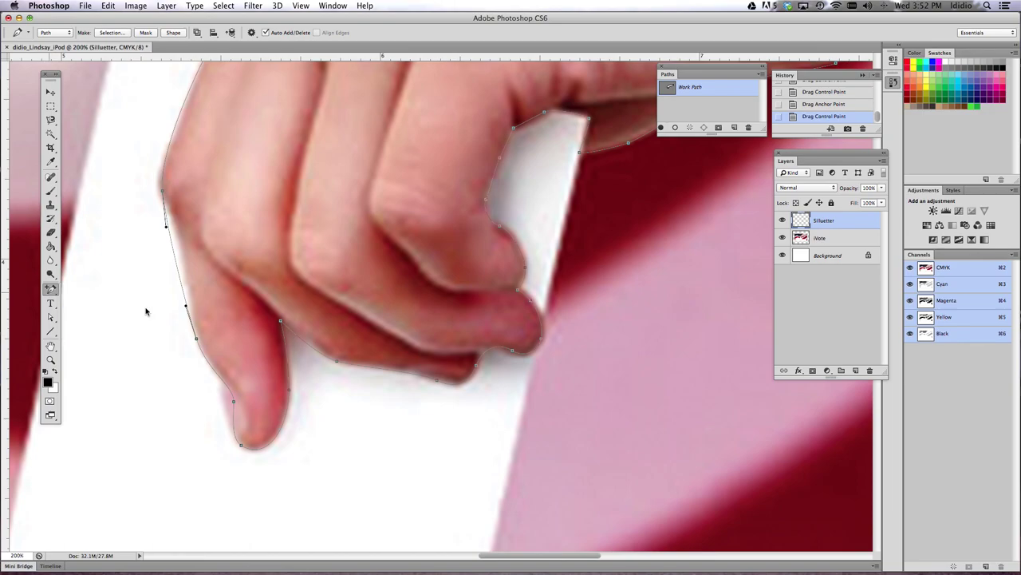
{"action": "left_click", "coordinate": [177, 264]}
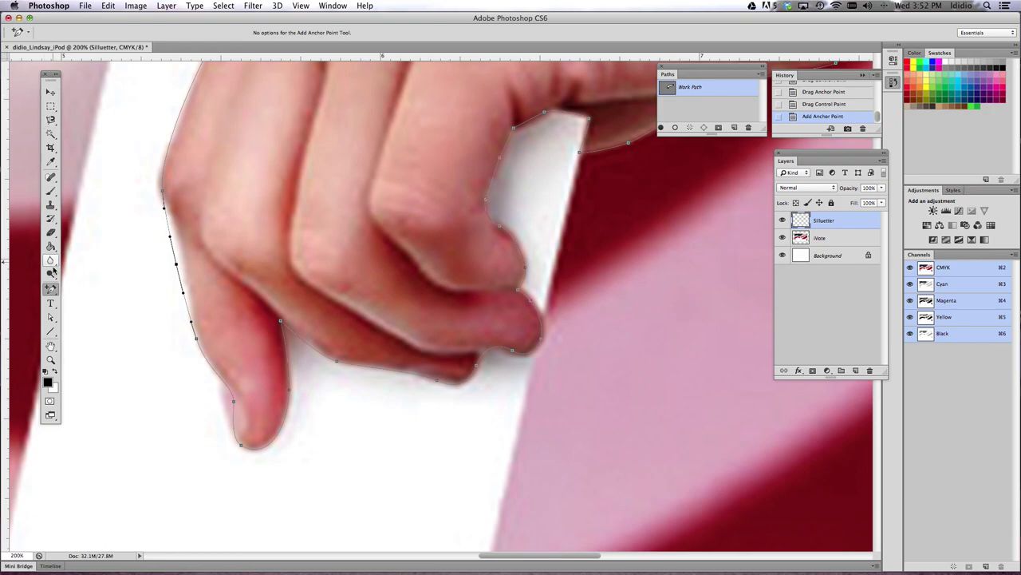
{"action": "left_click", "coordinate": [50, 318]}
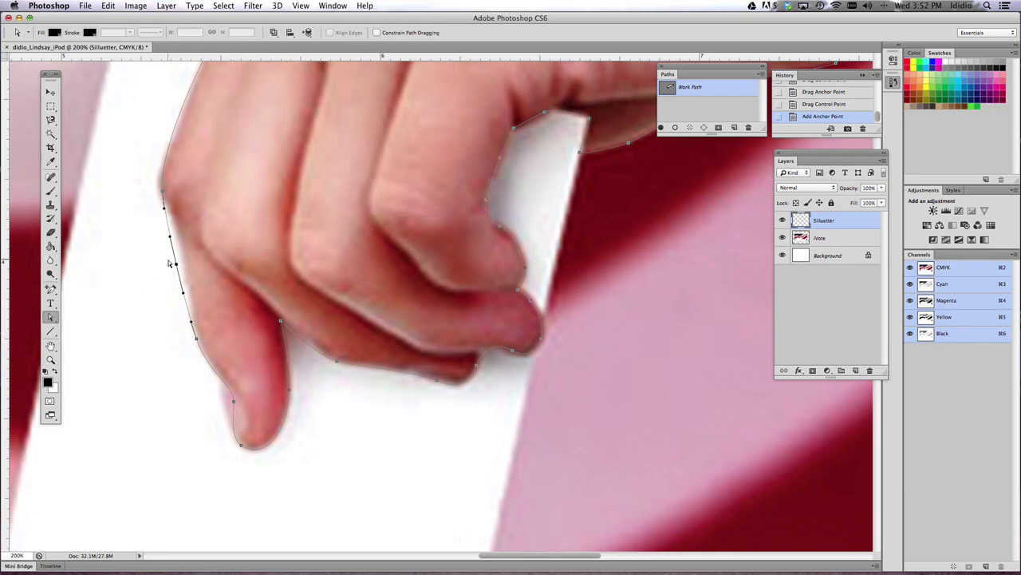
{"action": "left_click_drag", "start_coordinate": [178, 268], "coordinate": [182, 249]}
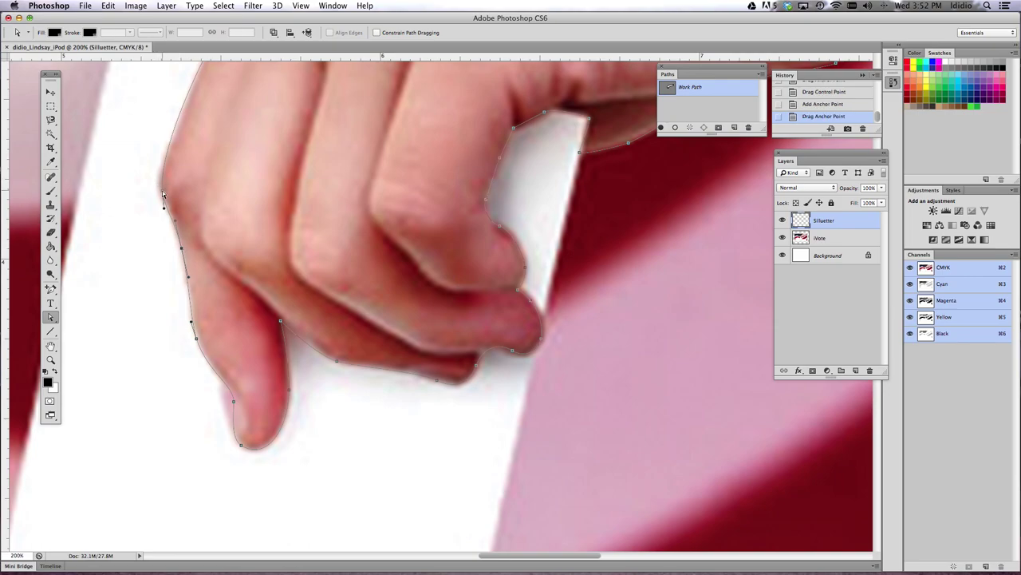
Tighten the knuckle anchors and handles against the hand, then zoom out to the whole arm
{"action": "left_click", "coordinate": [162, 193]}
{"action": "left_click_drag", "start_coordinate": [160, 191], "coordinate": [159, 190]}
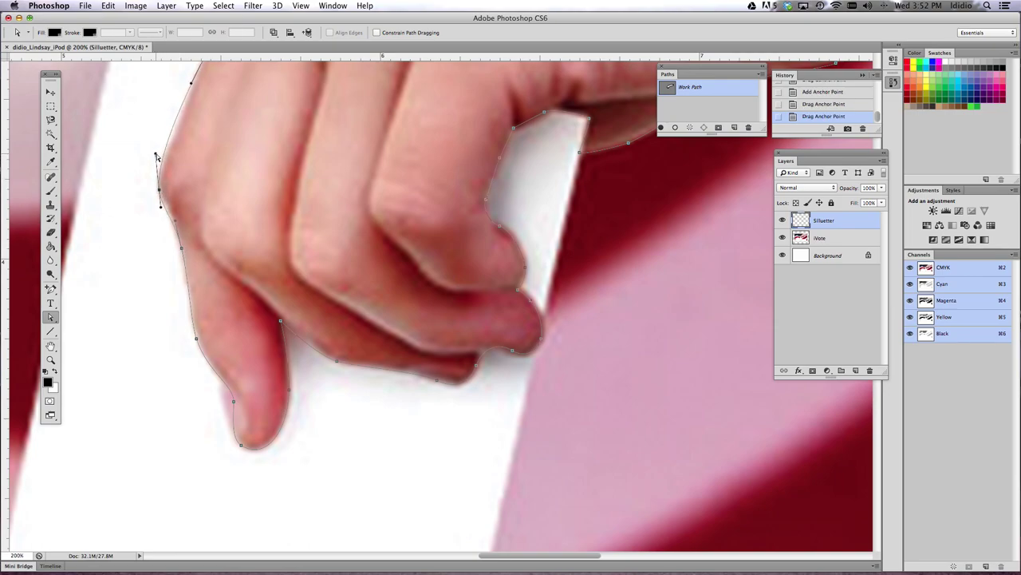
{"action": "left_click_drag", "start_coordinate": [156, 154], "coordinate": [158, 170]}
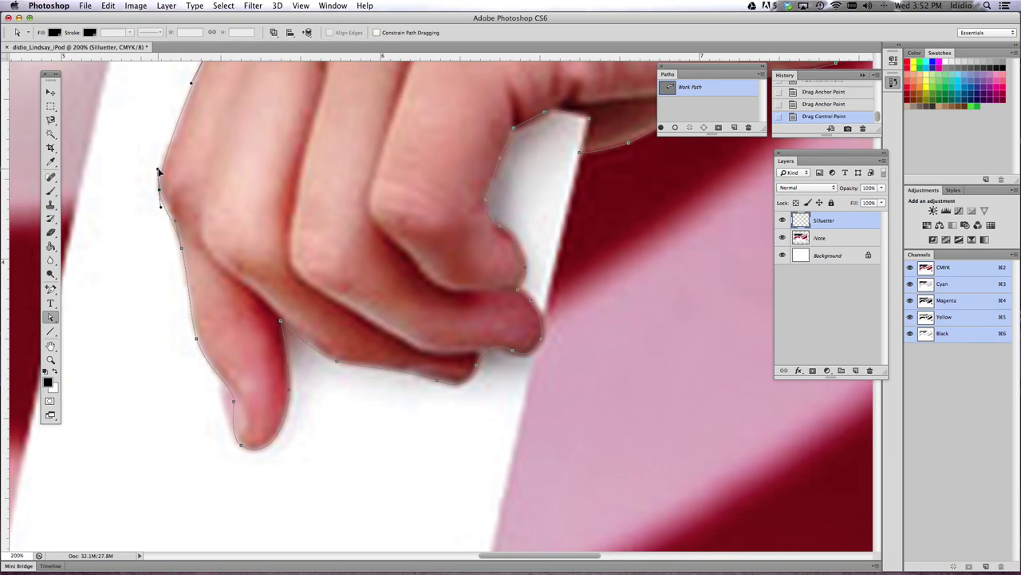
{"action": "scroll", "coordinate": [269, 156], "scroll_direction": "up", "scroll_amount": 7}
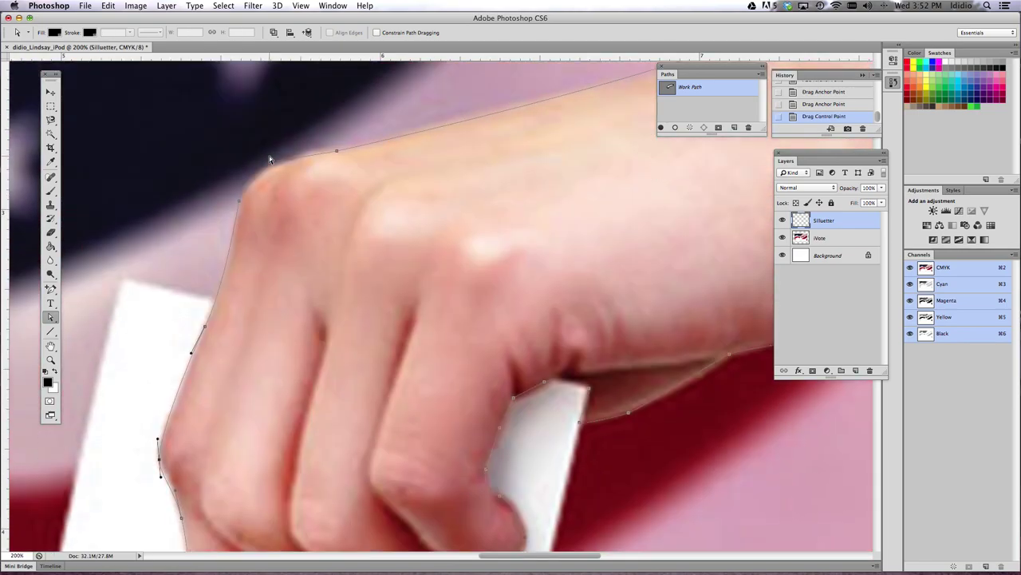
{"action": "left_click", "coordinate": [241, 201]}
{"action": "left_click_drag", "start_coordinate": [240, 202], "coordinate": [239, 204]}
{"action": "key", "text": "super+minus"}
{"action": "key", "text": "super+minus"}
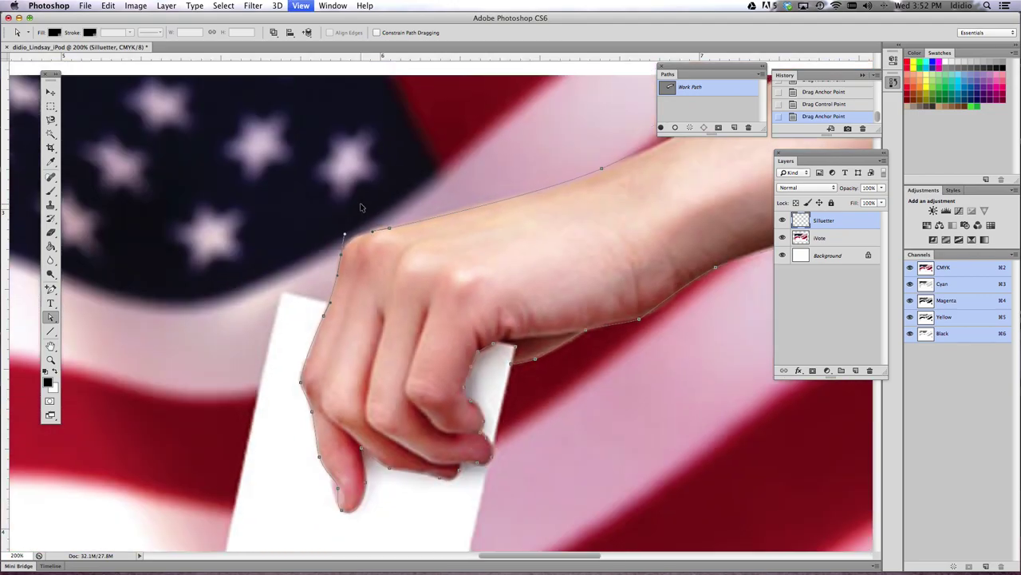
{"action": "left_click_drag", "start_coordinate": [527, 281], "coordinate": [424, 280]}
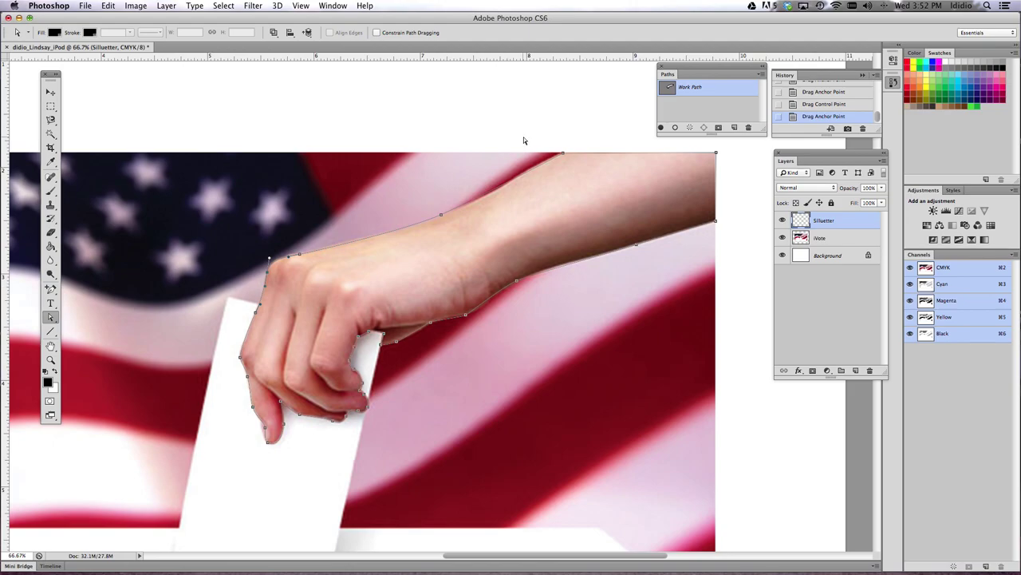
{"action": "left_click_drag", "start_coordinate": [711, 73], "coordinate": [452, 167]}
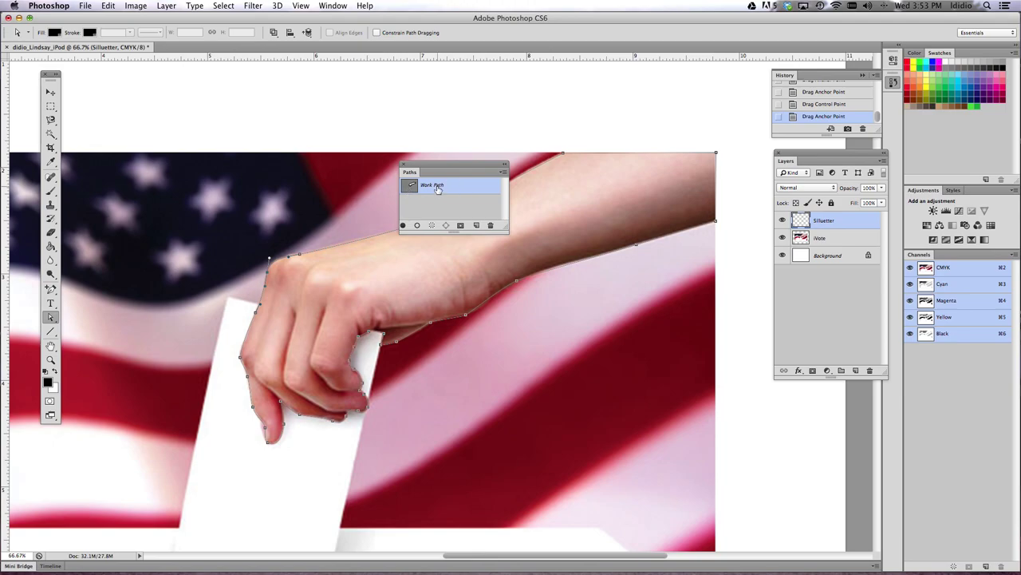
Save the Work Path as a permanent path named 'hand'
{"action": "double_click", "coordinate": [437, 186]}
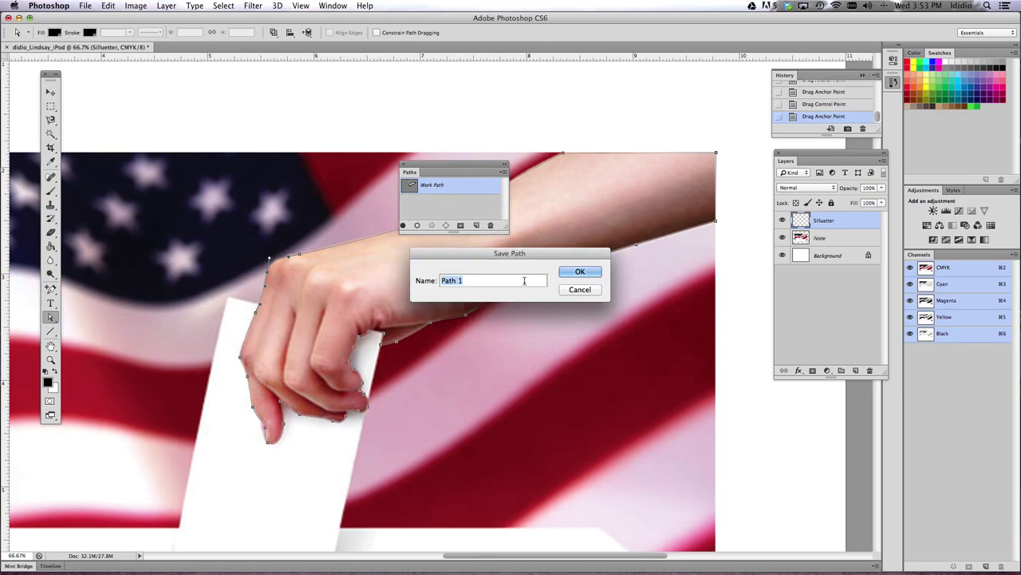
{"action": "type", "text": "hand"}
{"action": "left_click", "coordinate": [580, 272]}
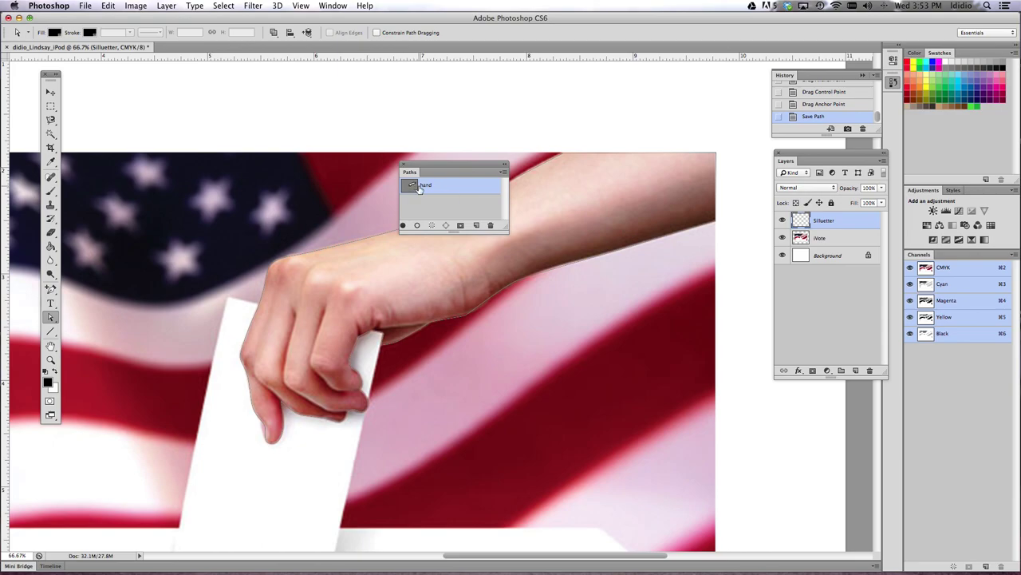
Save as a layered Photoshop file with Maximize Compatibility, and move the Paths panel aside
{"action": "key", "text": "super+shift+s"}
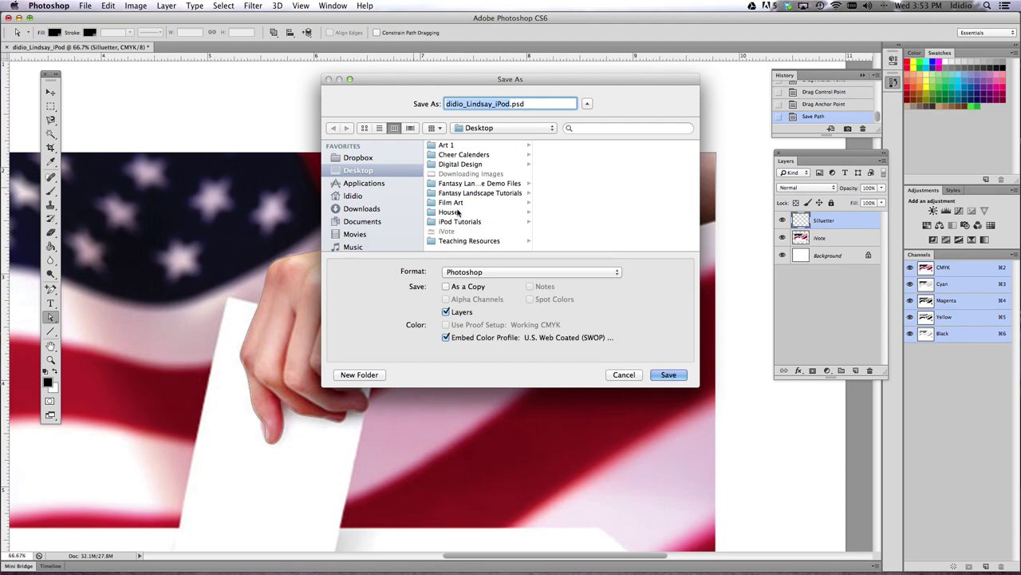
{"action": "left_click", "coordinate": [669, 375]}
{"action": "left_click", "coordinate": [629, 231]}
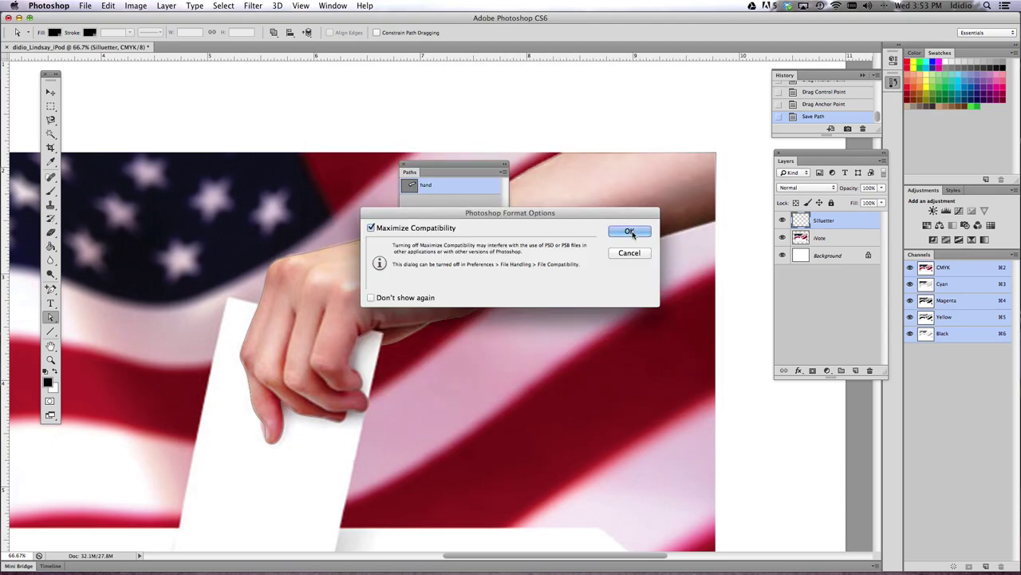
{"action": "left_click_drag", "start_coordinate": [437, 167], "coordinate": [682, 74]}
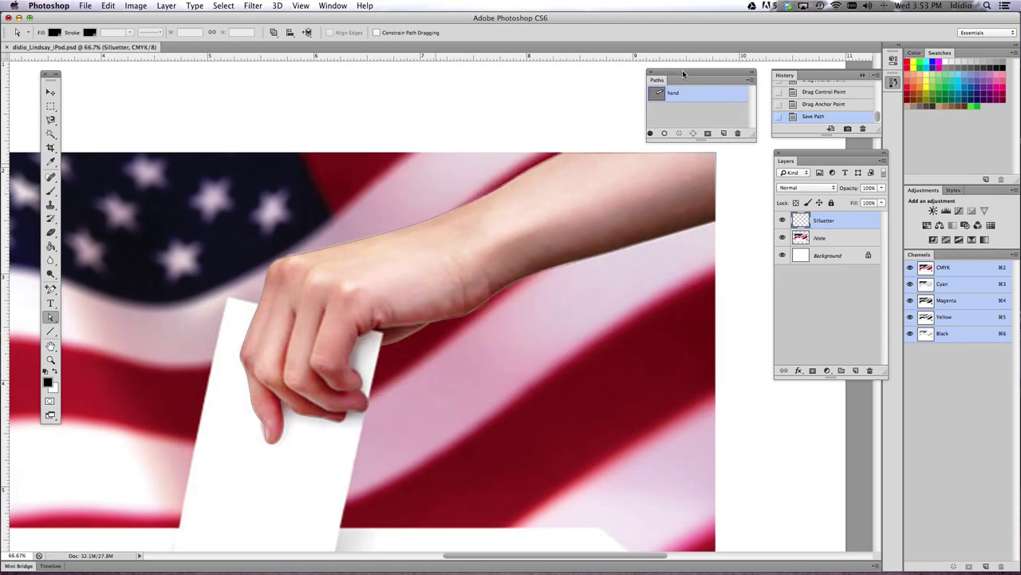
Load the 'hand' path as a selection, fill it with Black, zoom out, and deselect
{"action": "left_click", "coordinate": [679, 135]}
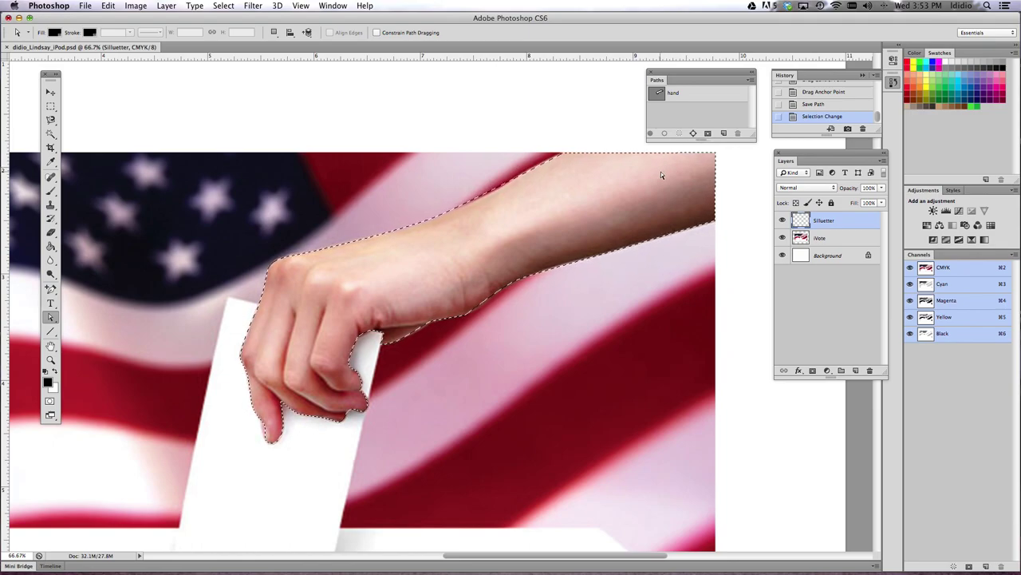
{"action": "left_click", "coordinate": [86, 6]}
{"action": "mouse_move", "coordinate": [103, 6]}
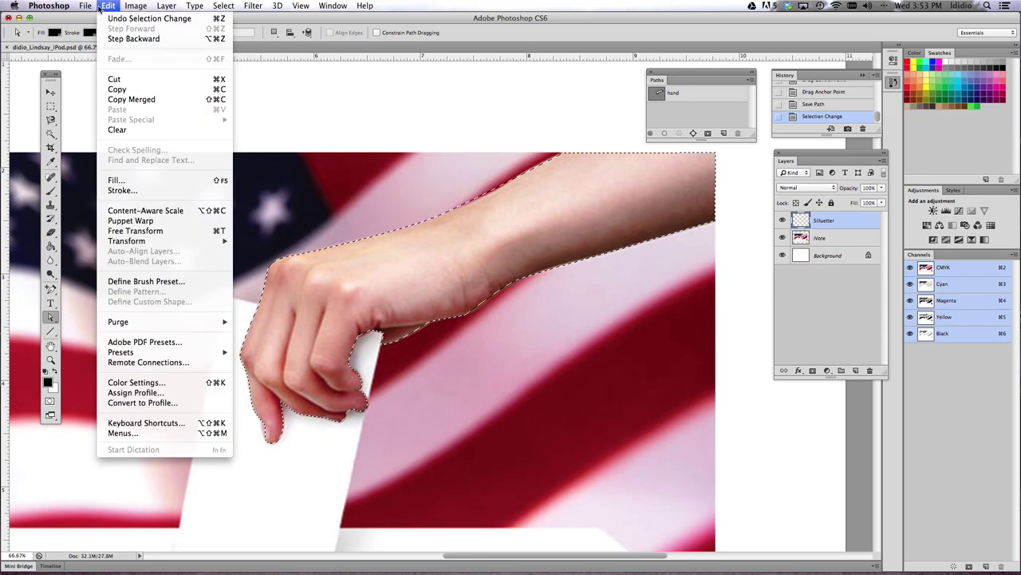
{"action": "left_click", "coordinate": [111, 182]}
{"action": "left_click", "coordinate": [489, 223]}
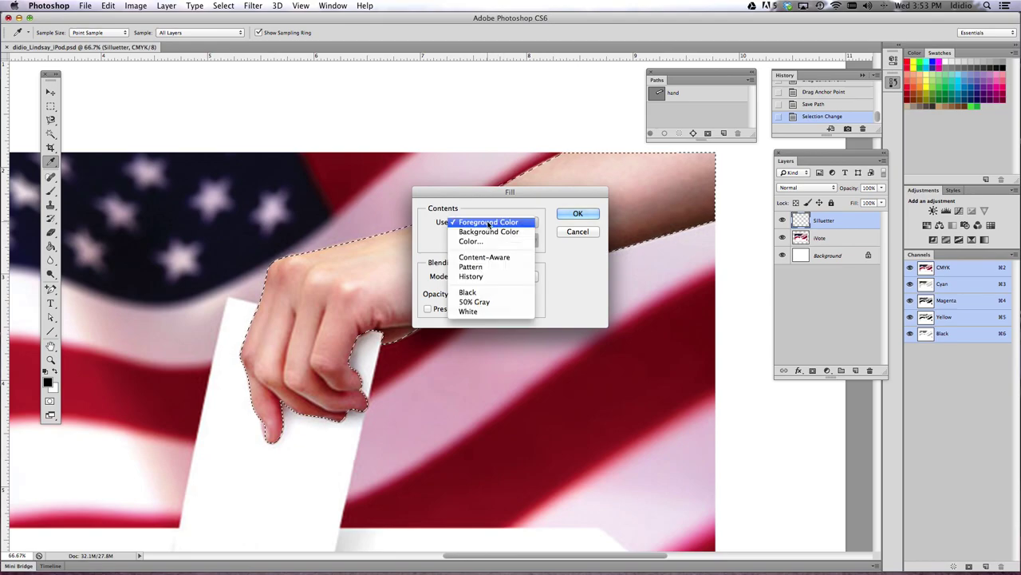
{"action": "left_click", "coordinate": [489, 224]}
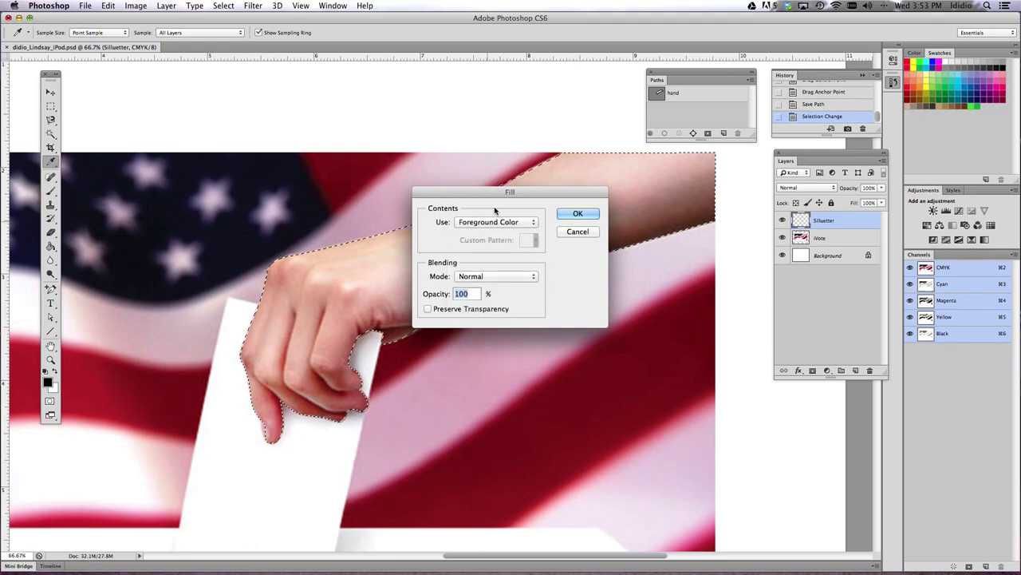
{"action": "left_click", "coordinate": [479, 223]}
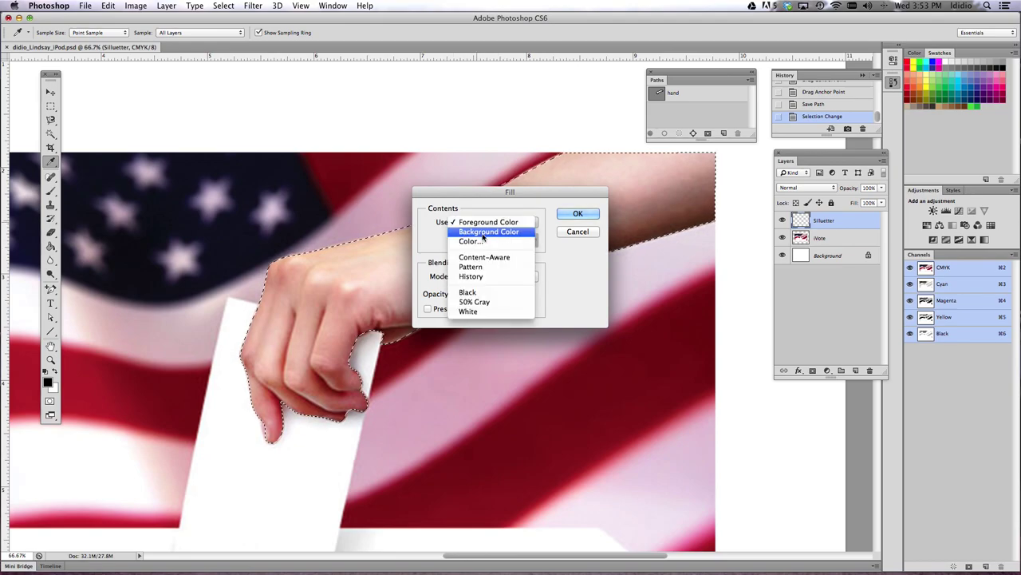
{"action": "left_click", "coordinate": [487, 294]}
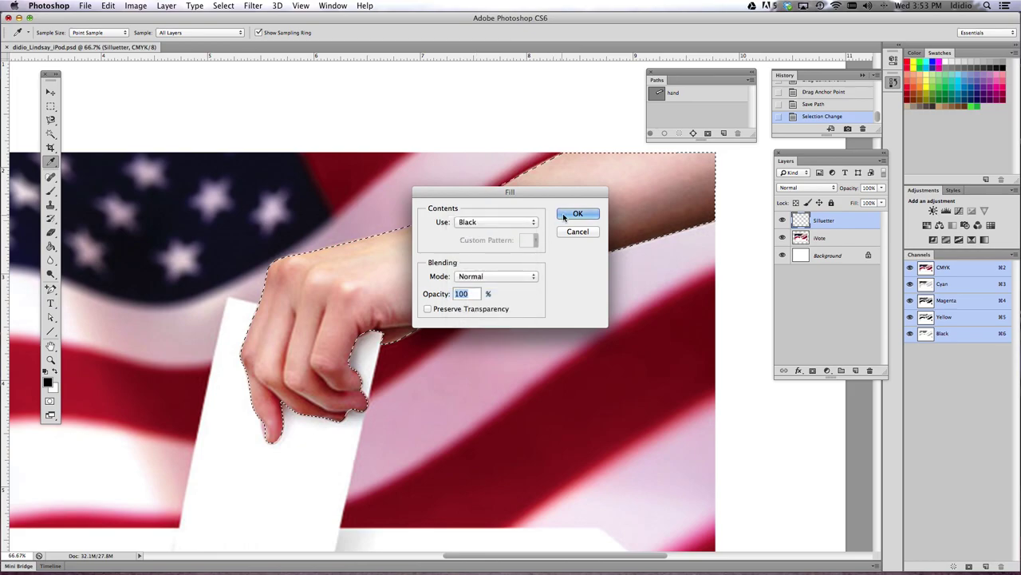
{"action": "left_click", "coordinate": [571, 215]}
{"action": "key", "text": "a"}
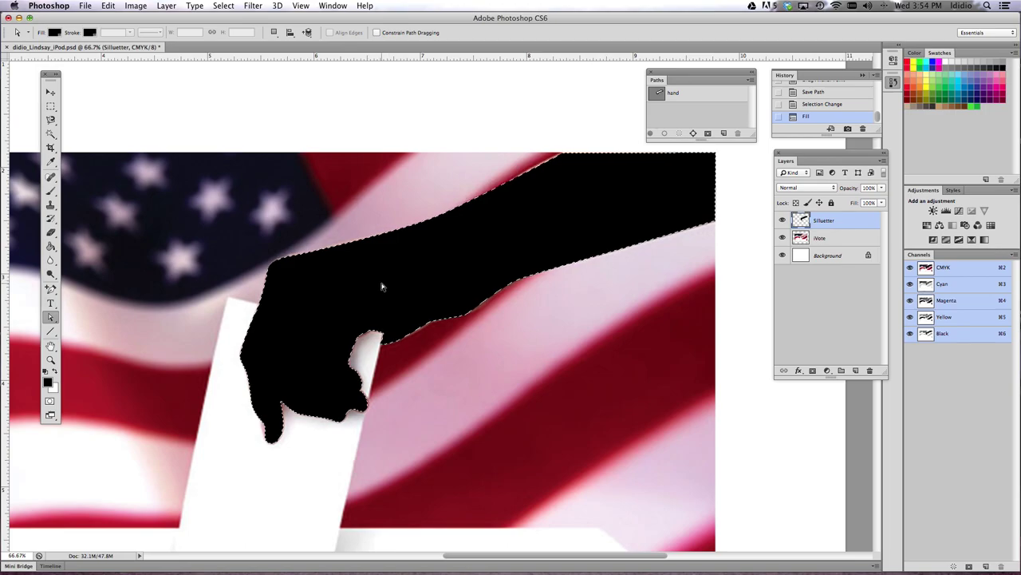
{"action": "key", "text": "super+minus"}
{"action": "key", "text": "super+minus"}
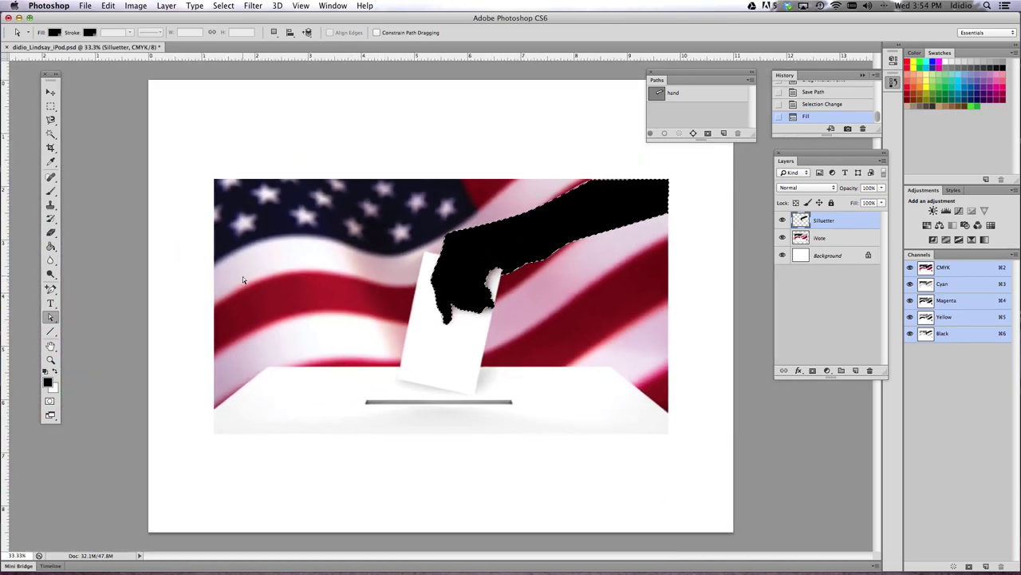
{"action": "key", "text": "super+d"}
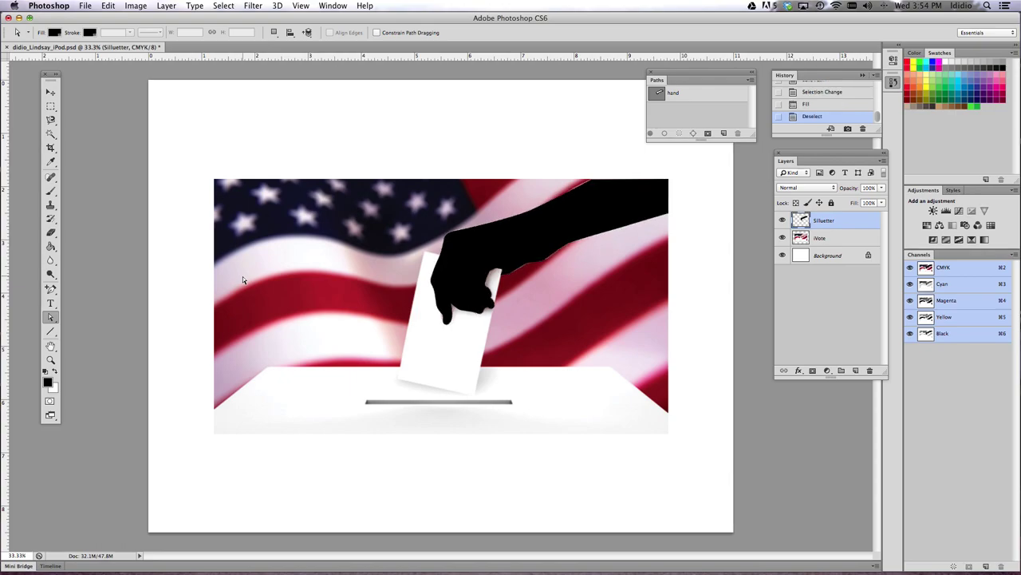
Add a new layer named 'Box'
{"action": "left_click", "coordinate": [856, 372]}
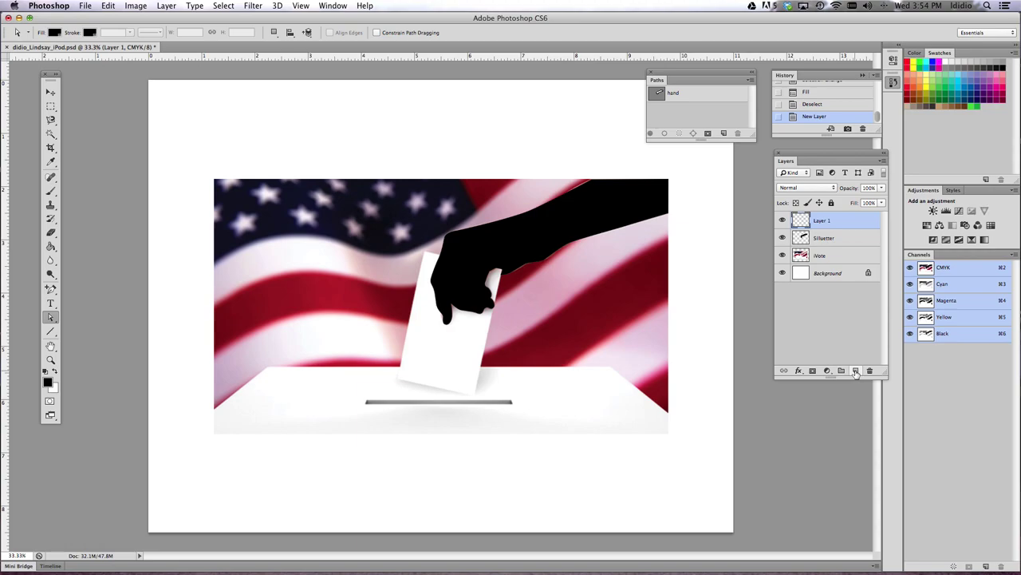
{"action": "double_click", "coordinate": [822, 223]}
{"action": "type", "text": "Box"}
{"action": "key", "text": "Return"}
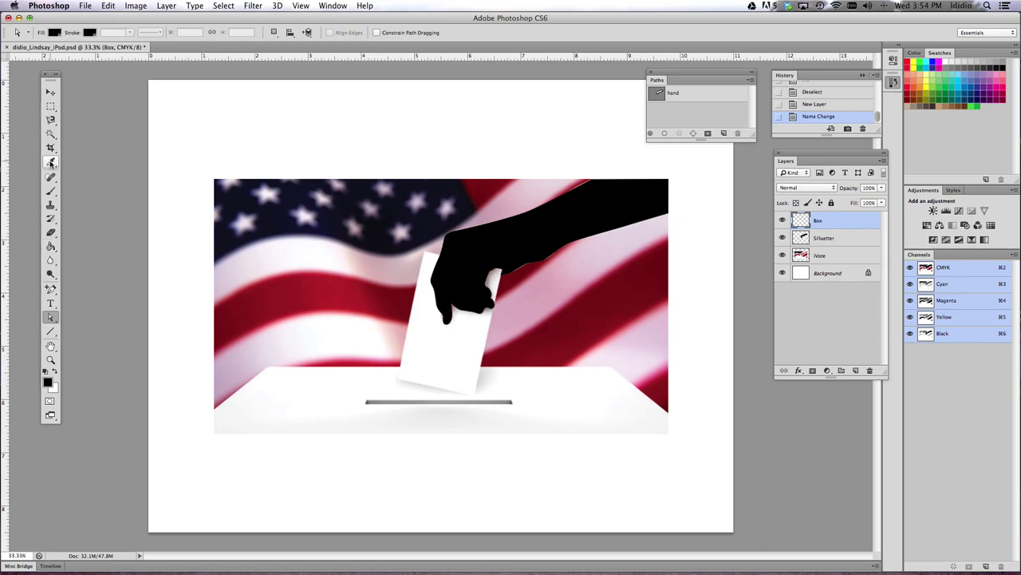
With the Pen tool in Path mode, trace a closed outline around the ballot box's corners
{"action": "left_click", "coordinate": [53, 294]}
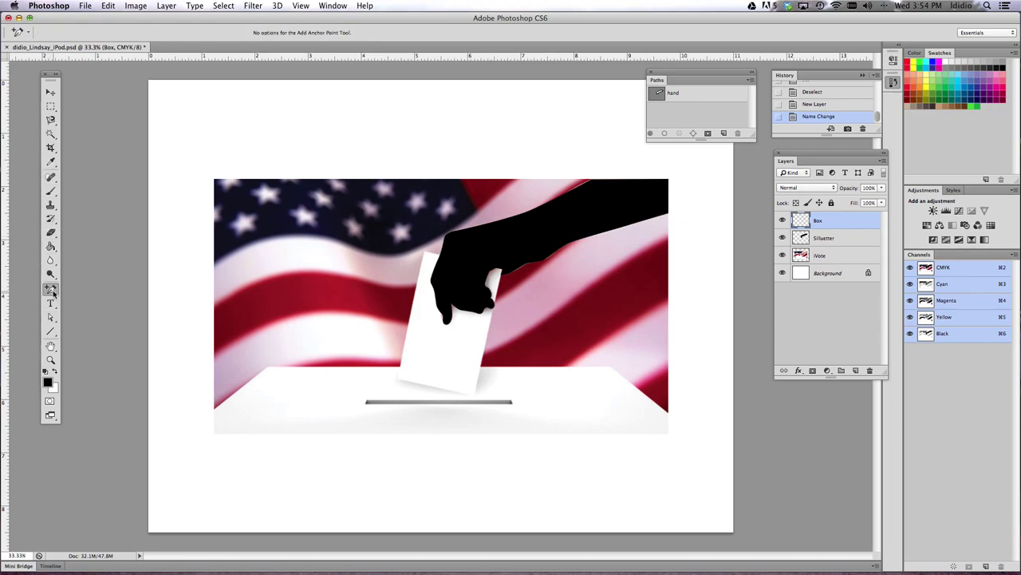
{"action": "left_click_drag", "start_coordinate": [53, 293], "coordinate": [110, 285]}
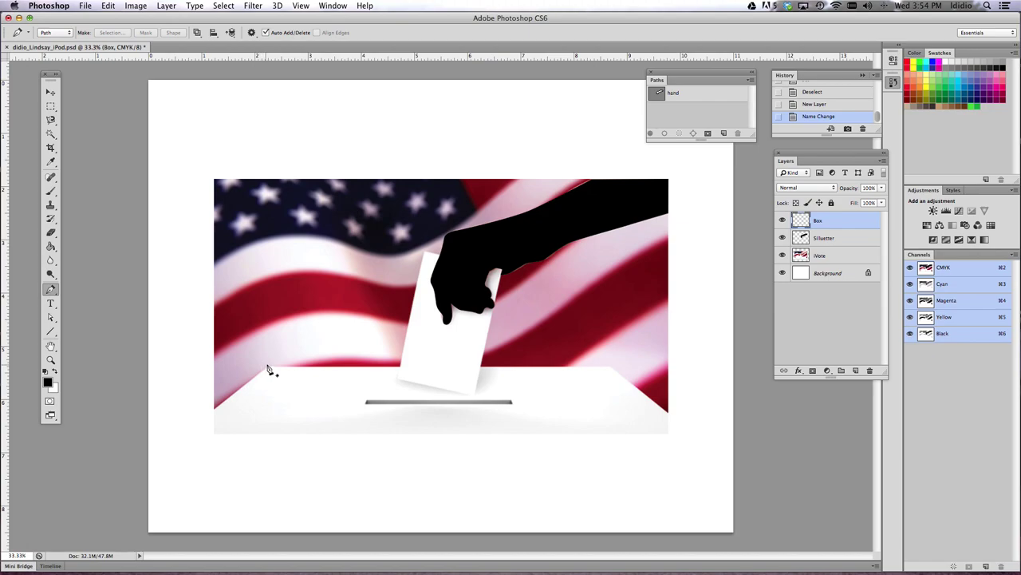
{"action": "left_click", "coordinate": [215, 410]}
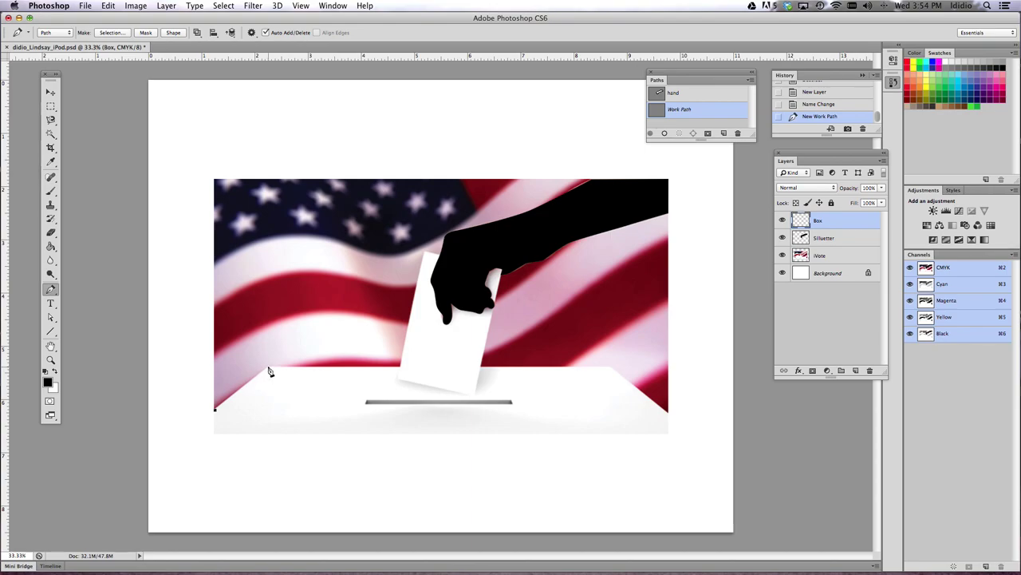
{"action": "left_click", "coordinate": [269, 370]}
{"action": "left_click", "coordinate": [609, 370]}
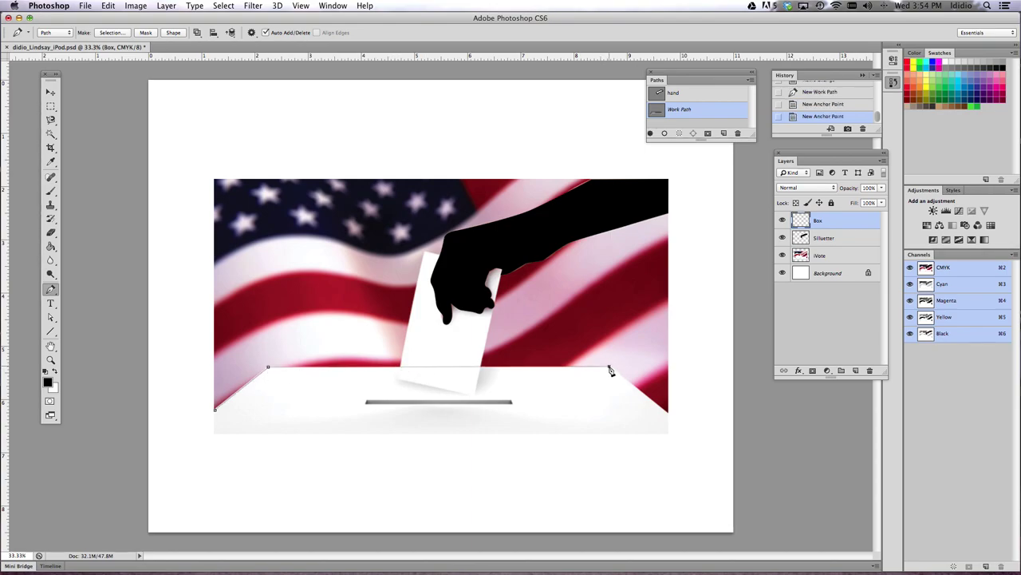
{"action": "left_click", "coordinate": [669, 414]}
{"action": "left_click", "coordinate": [668, 434]}
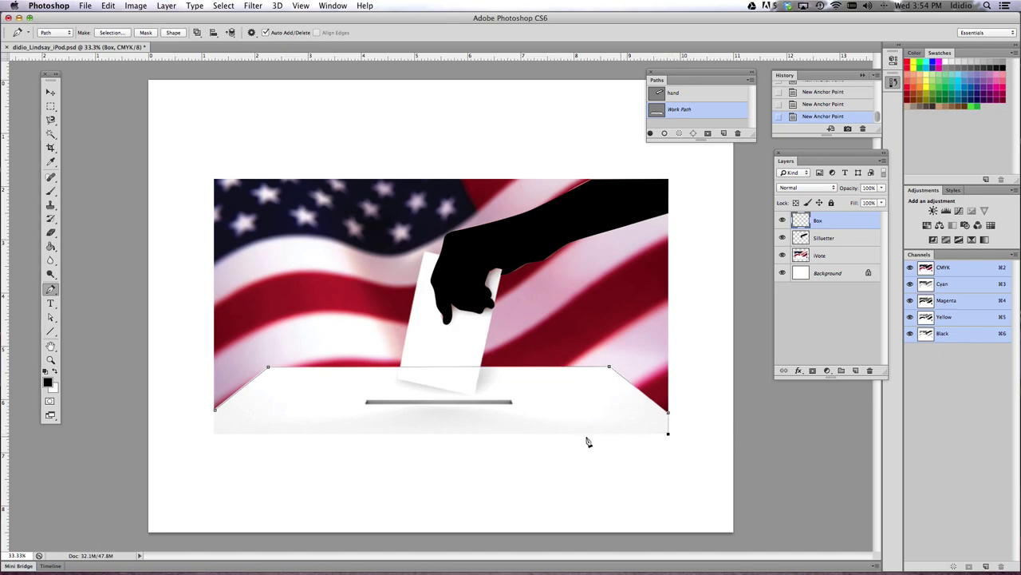
{"action": "left_click", "coordinate": [214, 433]}
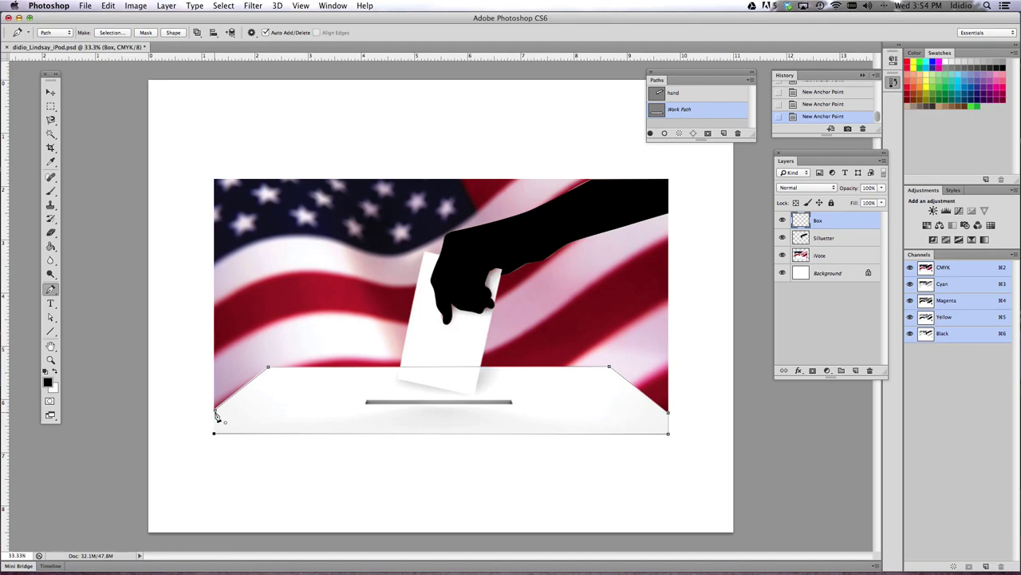
{"action": "left_click", "coordinate": [215, 413]}
Save the Work Path as a path named 'box'
{"action": "double_click", "coordinate": [683, 110]}
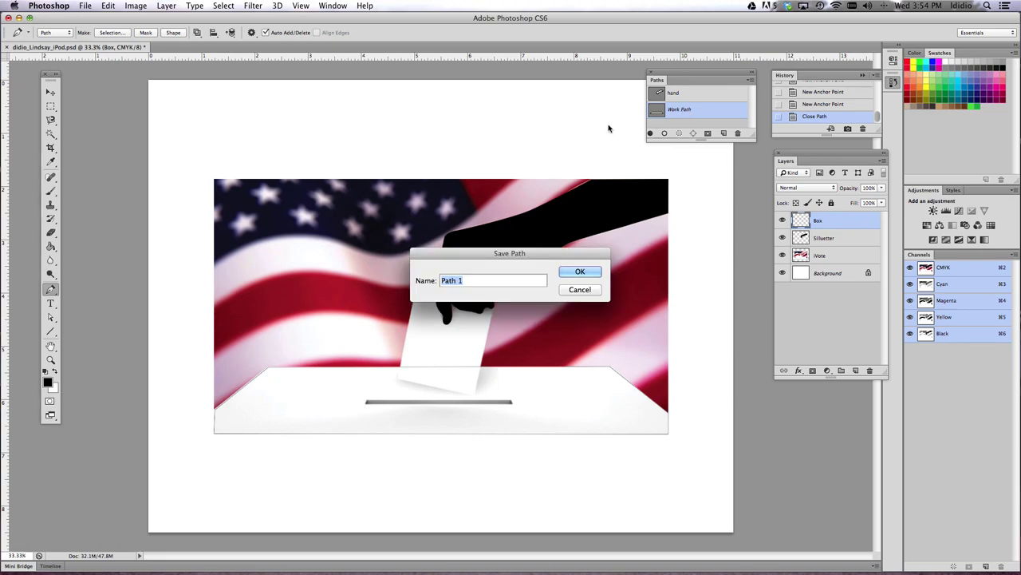
{"action": "type", "text": "box"}
{"action": "key", "text": "Return"}
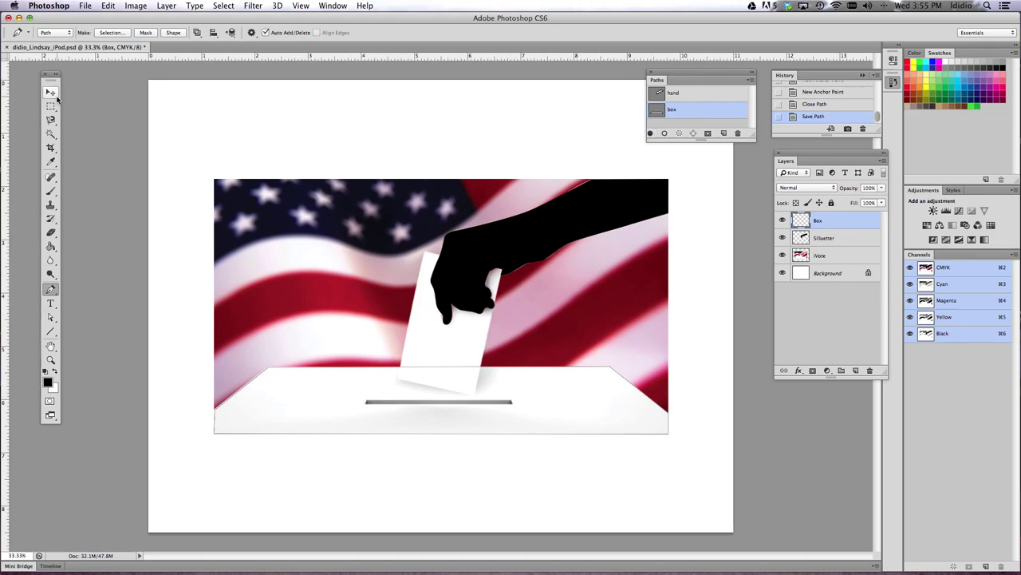
Fill the 'box' path selection with black, then hide the Box layer
{"action": "left_click", "coordinate": [677, 134]}
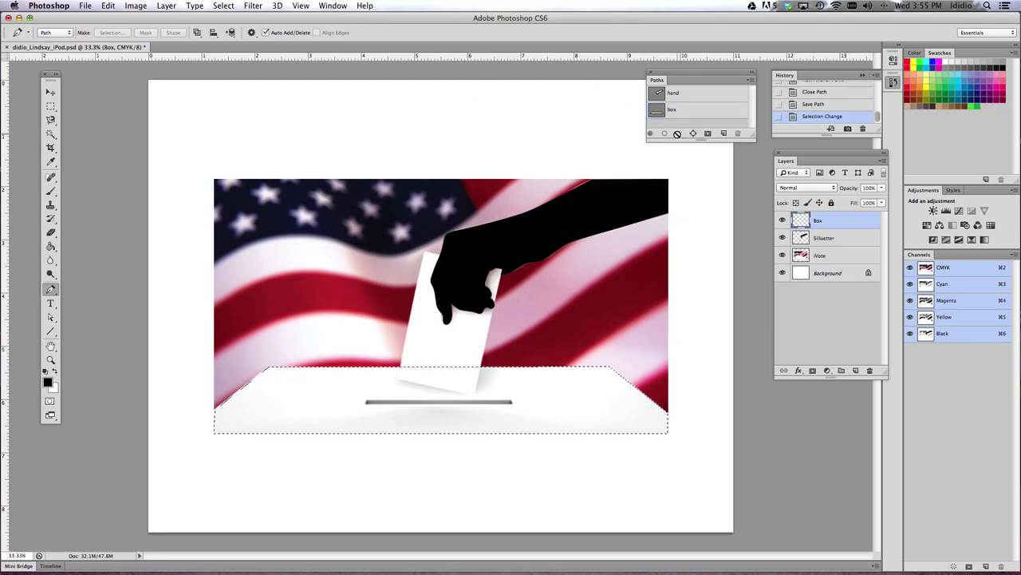
{"action": "left_click", "coordinate": [107, 6]}
{"action": "left_click", "coordinate": [128, 182]}
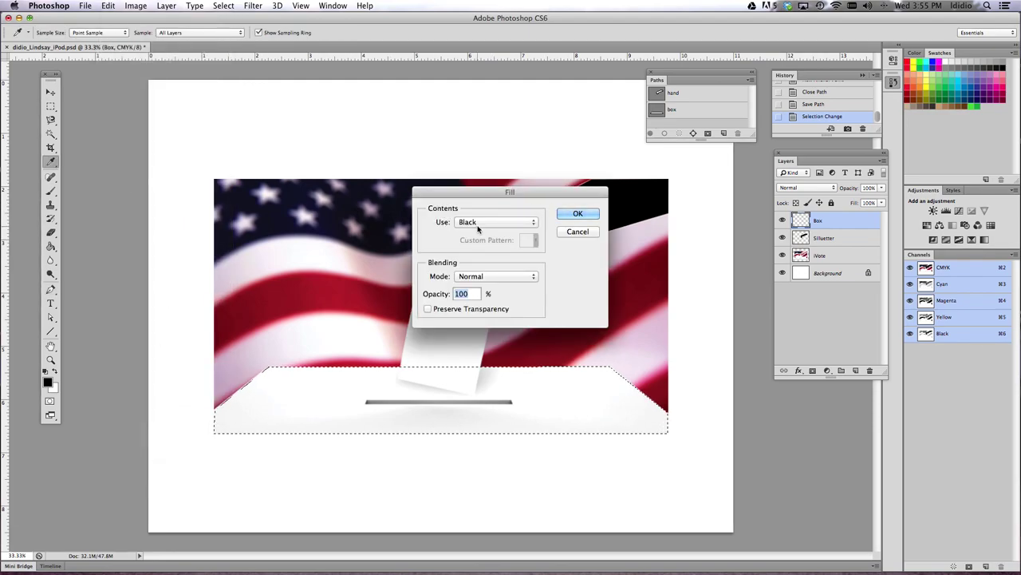
{"action": "left_click", "coordinate": [577, 214]}
{"action": "key", "text": "p"}
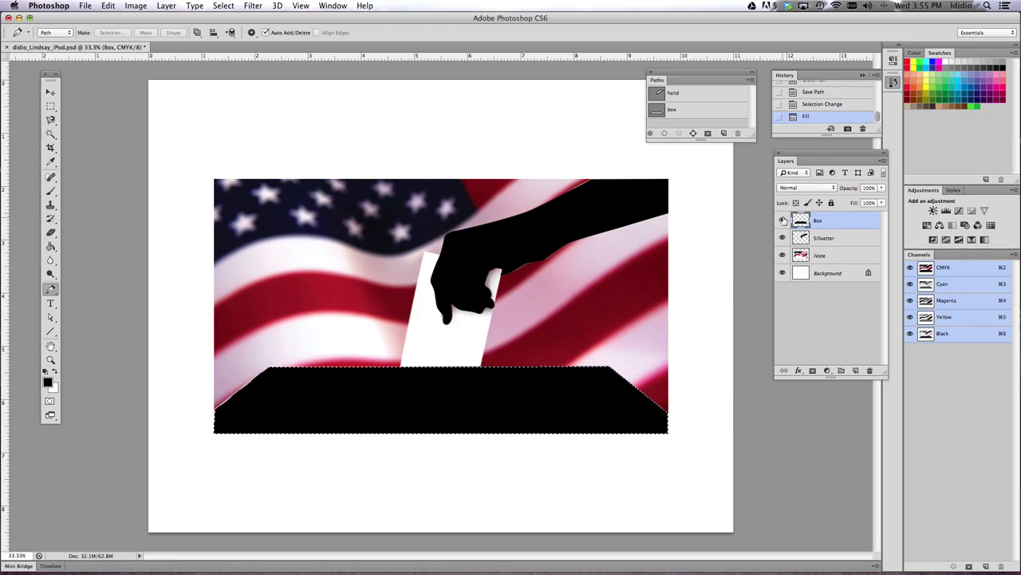
{"action": "left_click", "coordinate": [783, 221]}
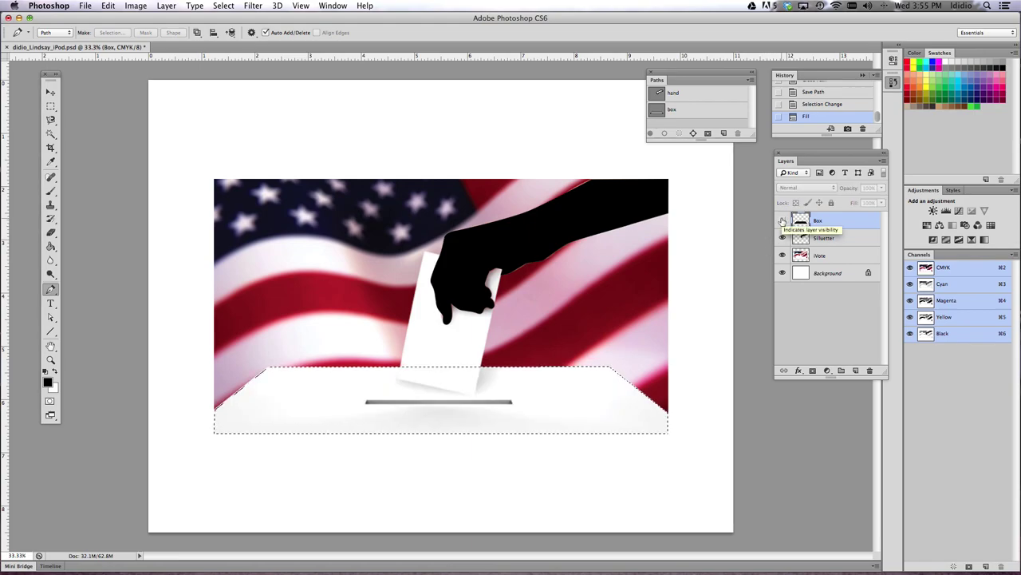
Deselect, zoom in on the slot, and trace a closed Pen path around it
{"action": "key", "text": "super+d"}
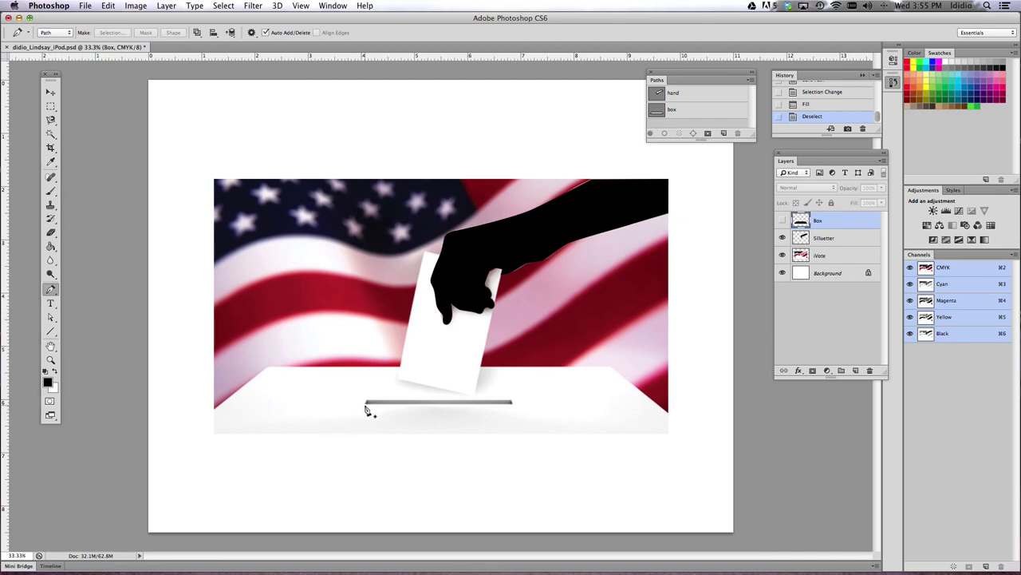
{"action": "key", "text": "super+equal"}
{"action": "key", "text": "super+equal"}
{"action": "left_click_drag", "start_coordinate": [364, 416], "coordinate": [338, 295]}
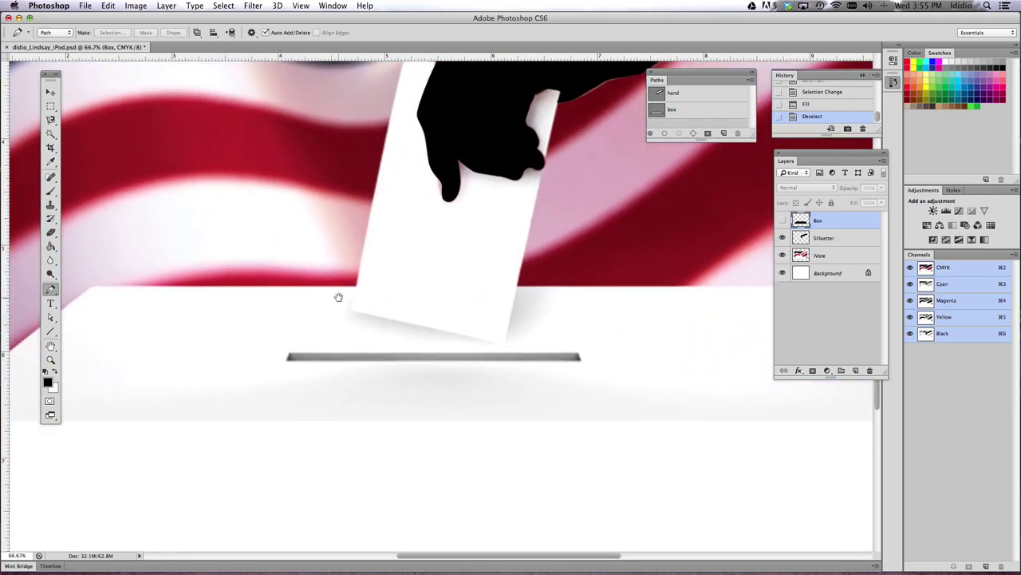
{"action": "left_click", "coordinate": [289, 357]}
{"action": "left_click", "coordinate": [289, 359]}
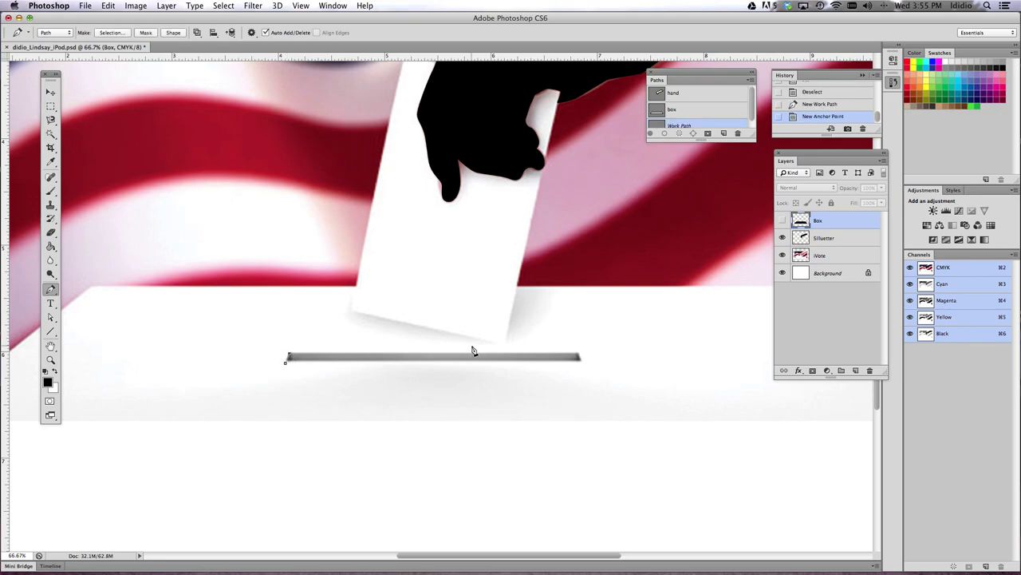
{"action": "left_click", "coordinate": [579, 358]}
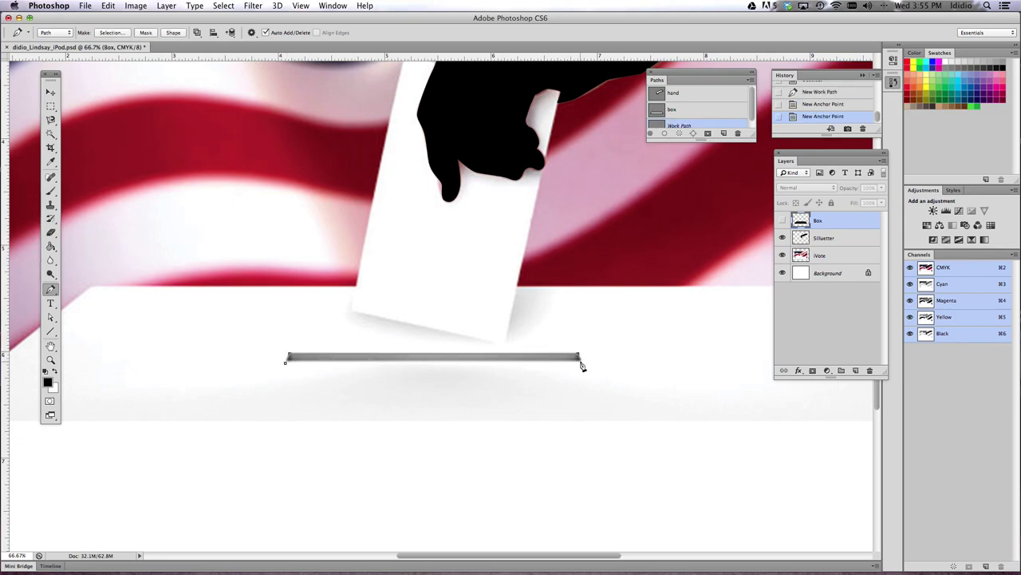
{"action": "left_click", "coordinate": [580, 360]}
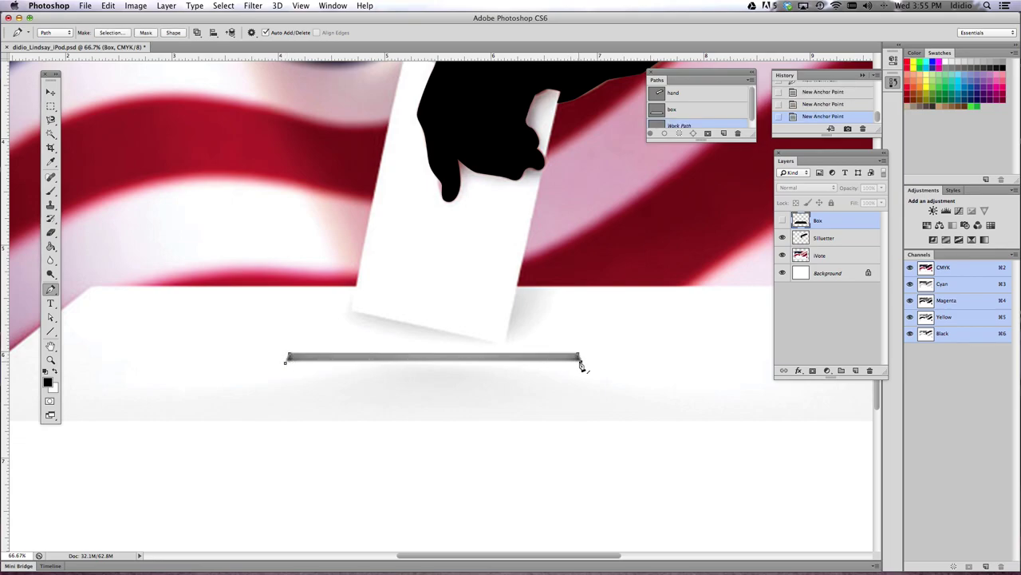
{"action": "left_click", "coordinate": [286, 366]}
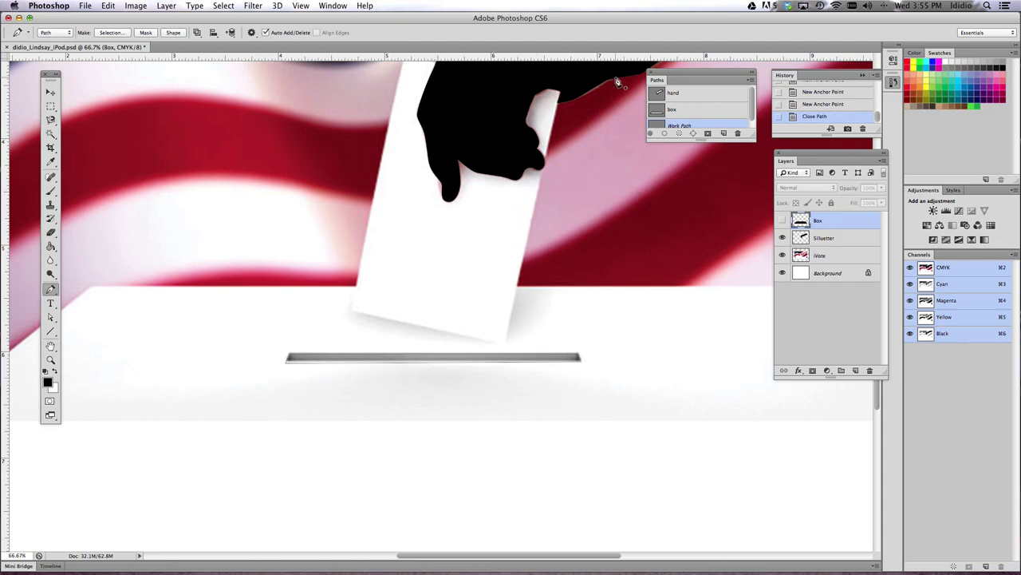
Load the slot path as a selection, show the Box layer, delete the slot area, and zoom out
{"action": "left_click", "coordinate": [692, 133]}
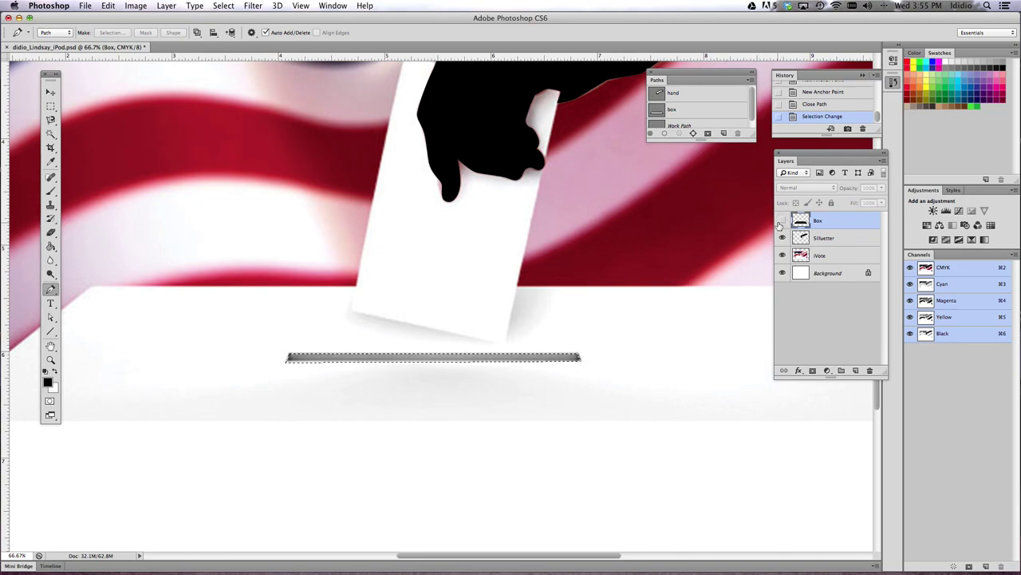
{"action": "left_click", "coordinate": [781, 222]}
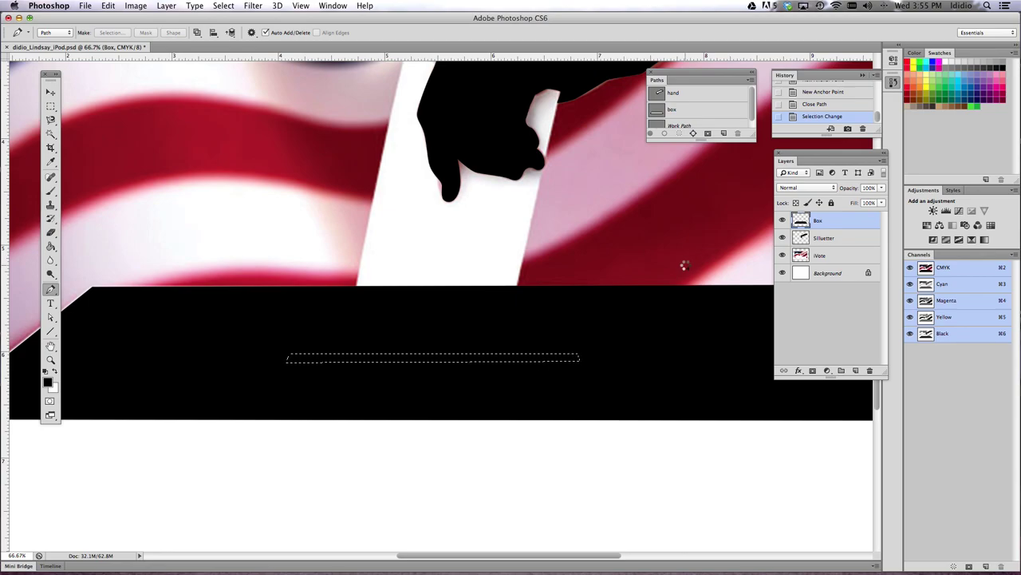
{"action": "key", "text": "Delete"}
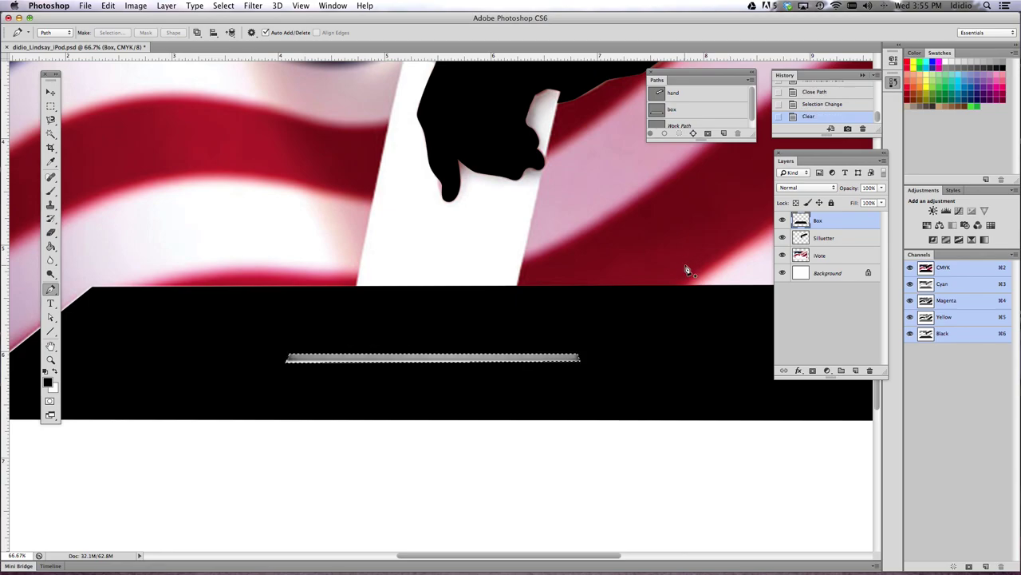
{"action": "key", "text": "super+minus"}
{"action": "key", "text": "super+minus"}
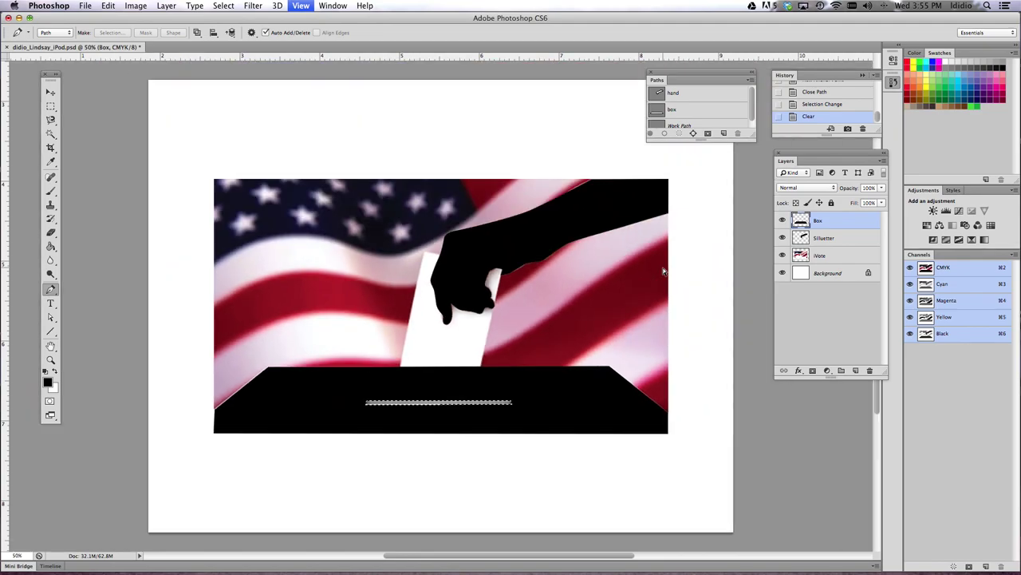
Deselect, then hide the Box and Silluetter layers
{"action": "key", "text": "super+d"}
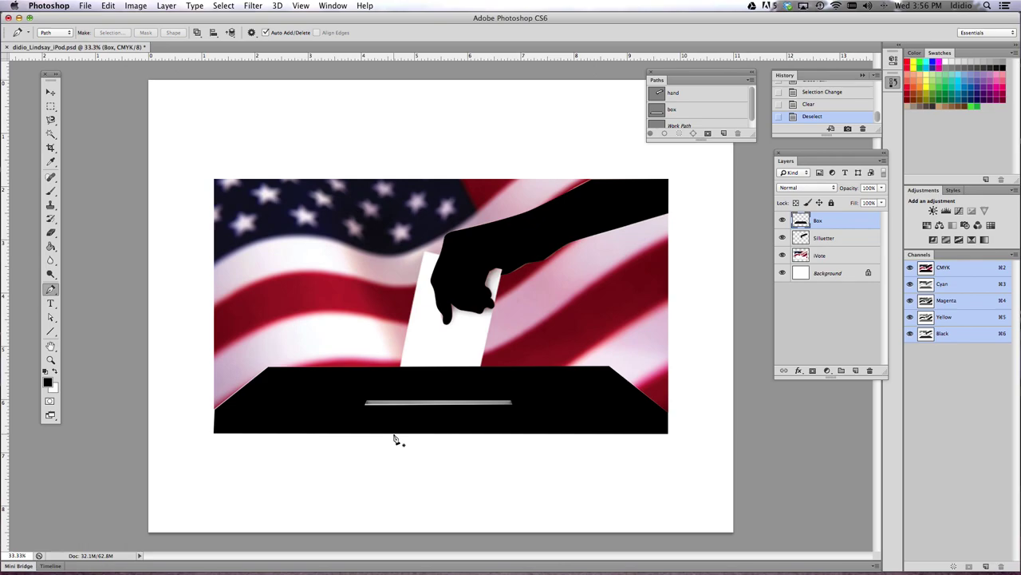
{"action": "left_click", "coordinate": [783, 221]}
{"action": "left_click", "coordinate": [782, 238]}
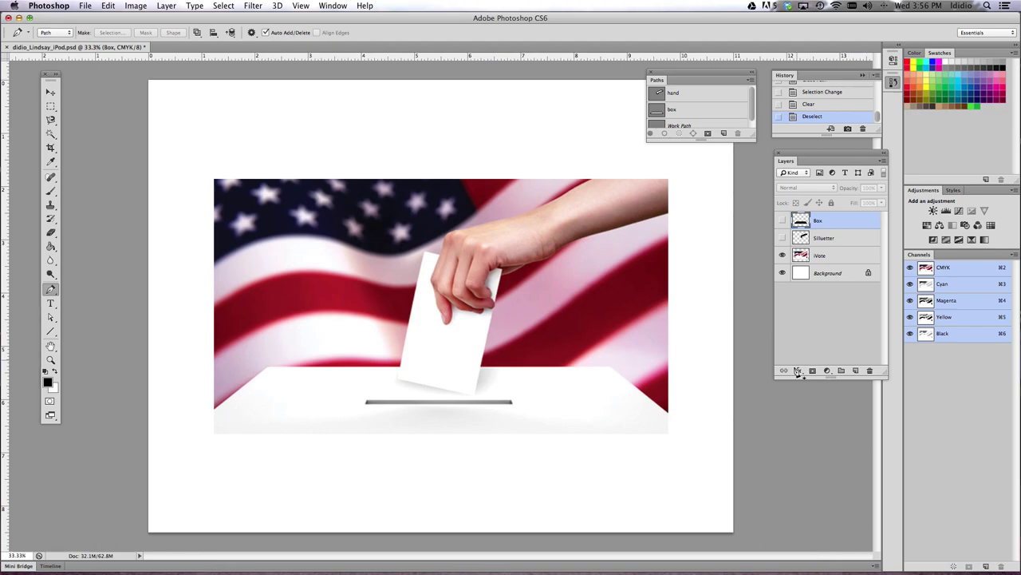
Add a new layer named 'ballot'
{"action": "left_click", "coordinate": [857, 372]}
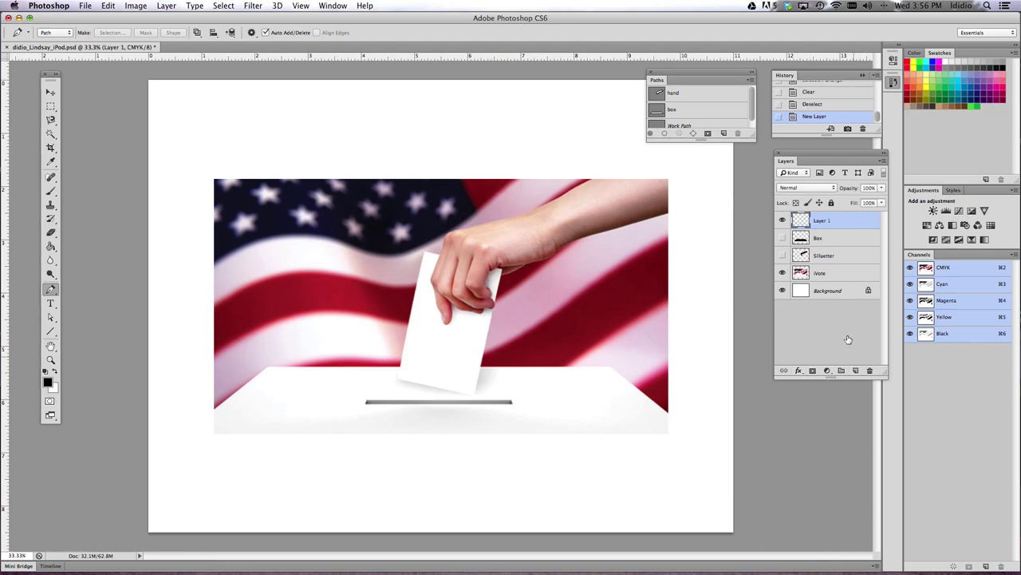
{"action": "double_click", "coordinate": [820, 222]}
{"action": "type", "text": "ballot"}
{"action": "key", "text": "Return"}
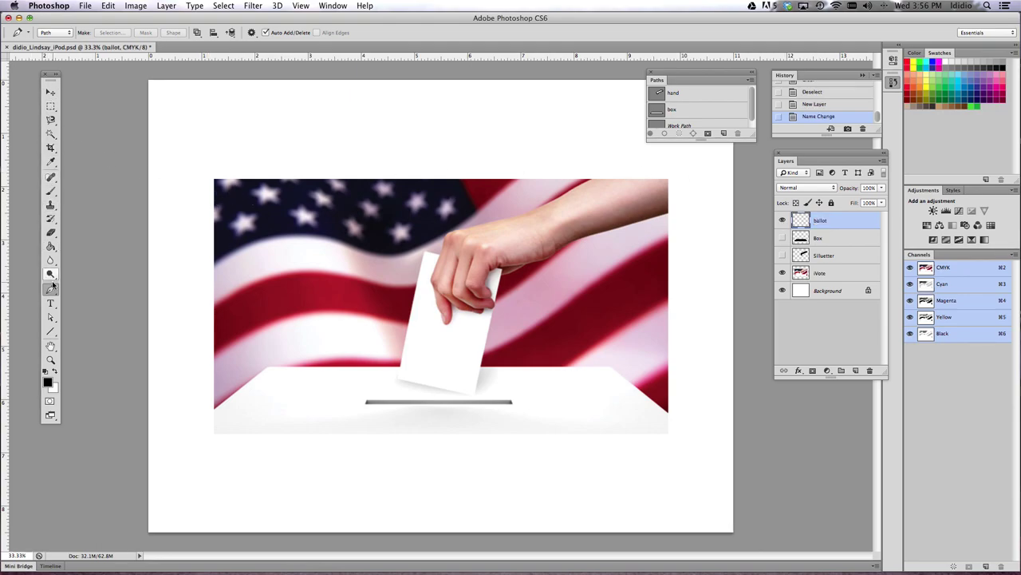
Trace a closed Pen path around the four corners of the ballot
{"action": "left_click", "coordinate": [424, 253]}
{"action": "left_click", "coordinate": [502, 273]}
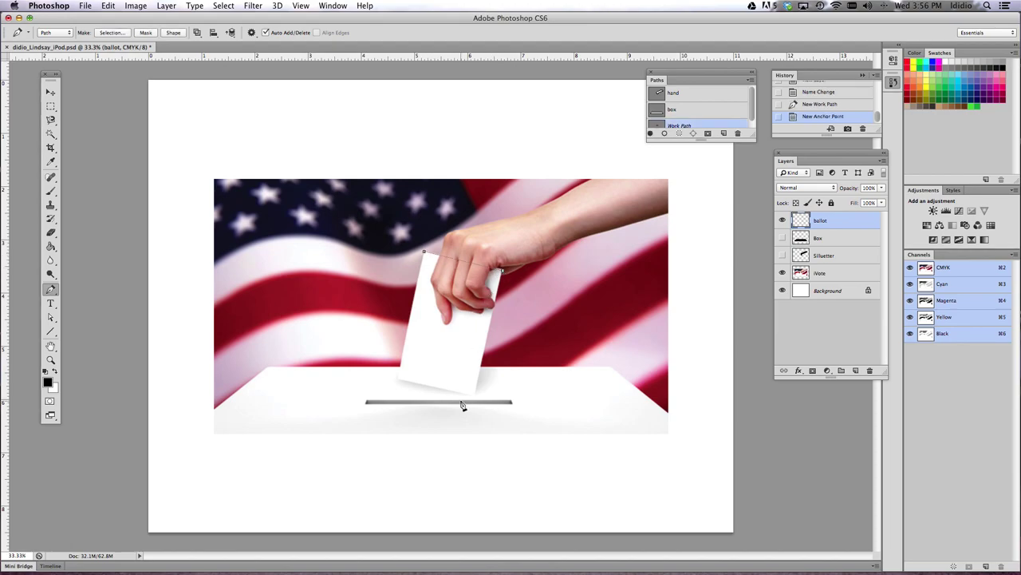
{"action": "left_click", "coordinate": [473, 395]}
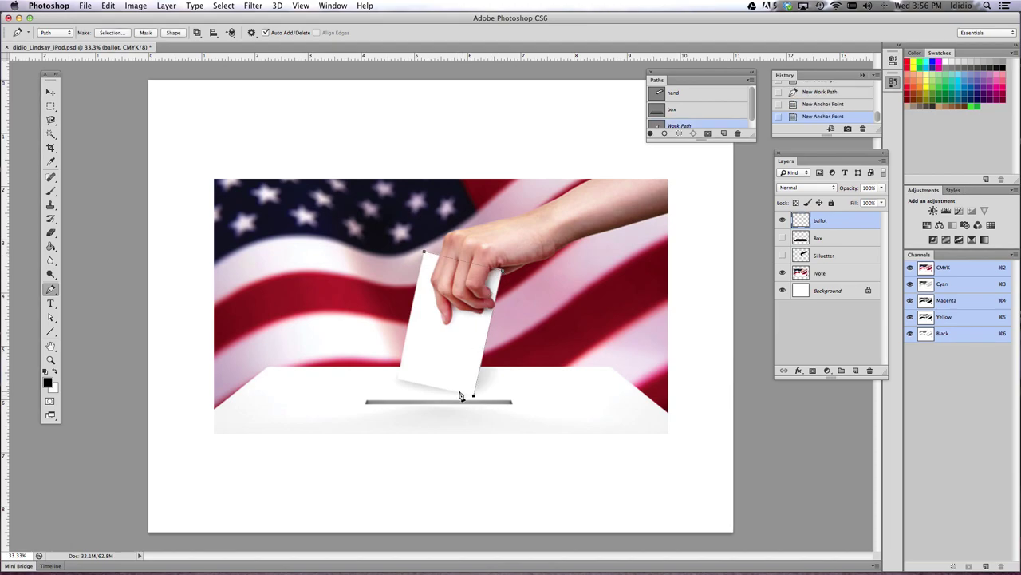
{"action": "left_click", "coordinate": [398, 380]}
{"action": "left_click", "coordinate": [426, 255]}
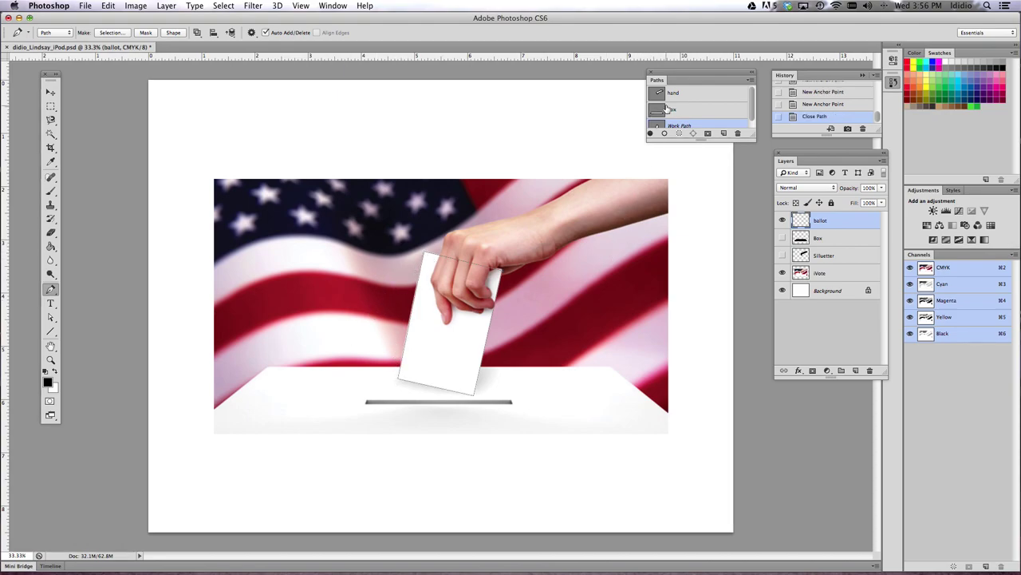
Fill the ballot selection with White, show the Box and Silluetter layers, and deselect
{"action": "left_click", "coordinate": [679, 133]}
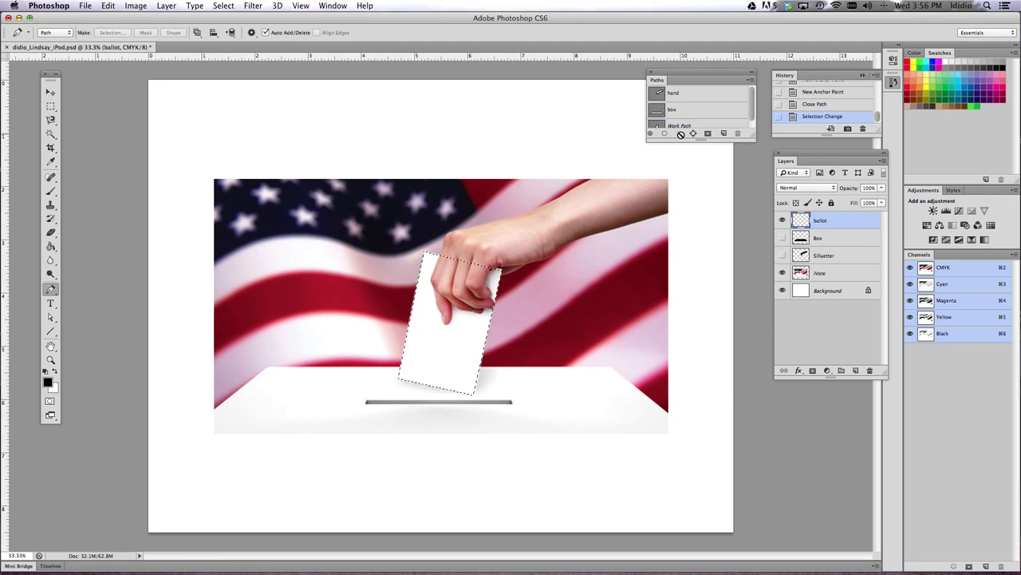
{"action": "left_click", "coordinate": [108, 6]}
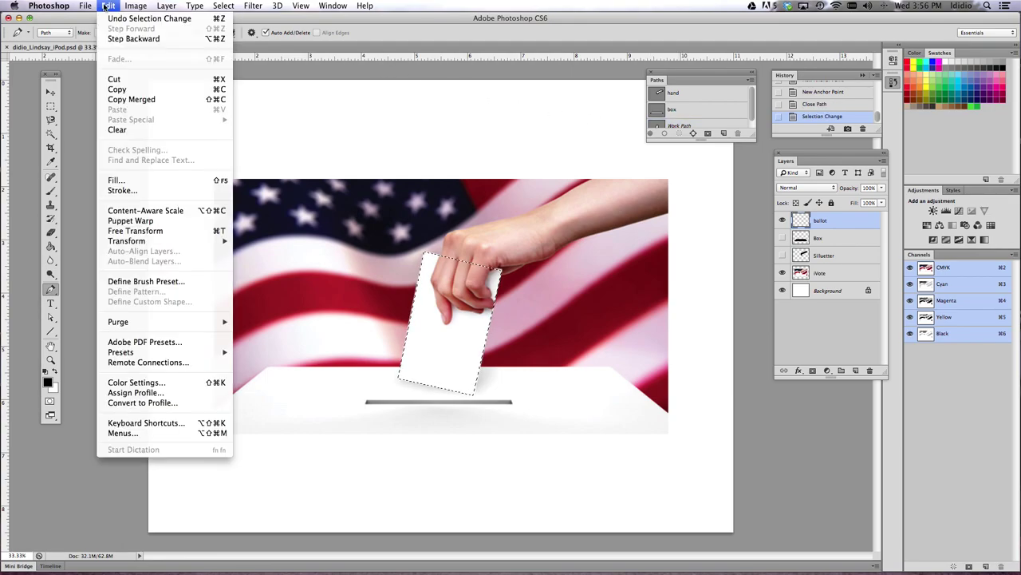
{"action": "left_click", "coordinate": [147, 182]}
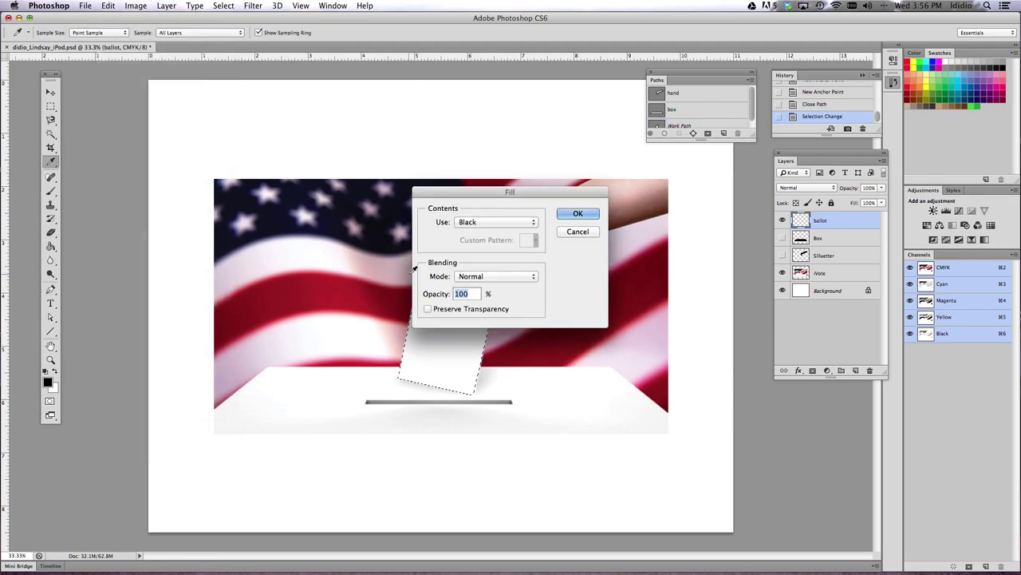
{"action": "left_click", "coordinate": [475, 223]}
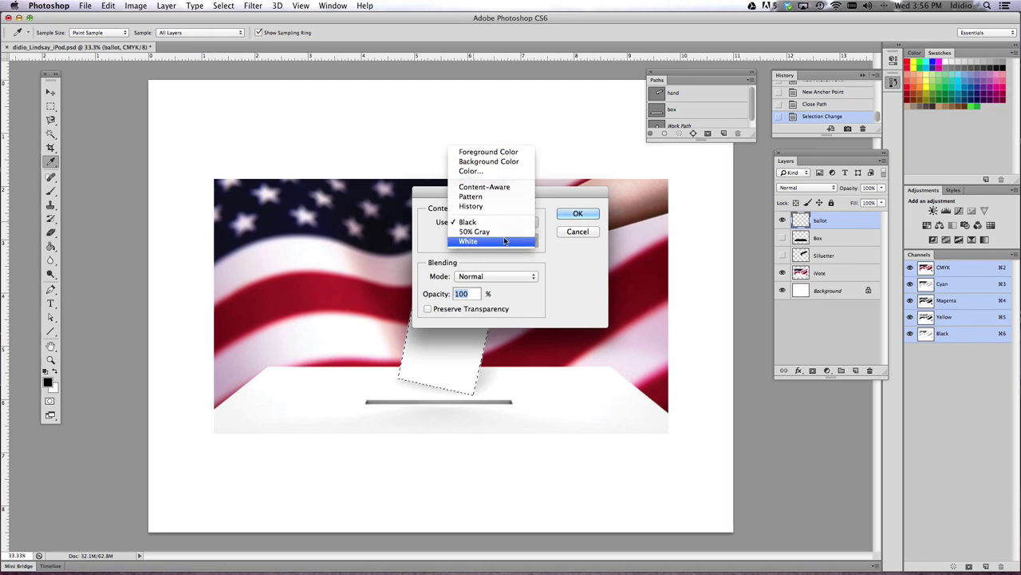
{"action": "left_click", "coordinate": [479, 241]}
{"action": "left_click", "coordinate": [578, 213]}
{"action": "key", "text": "p"}
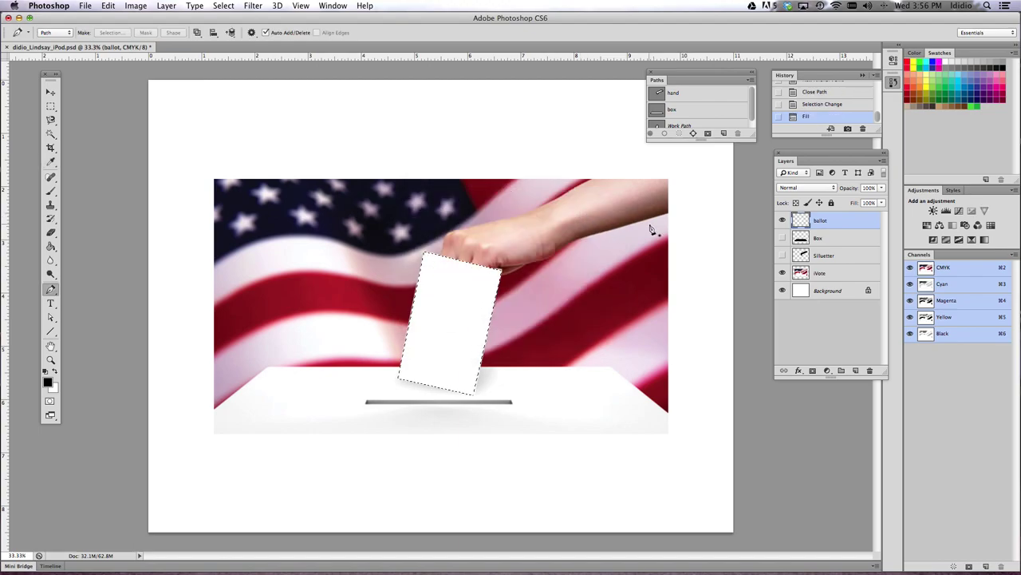
{"action": "left_click", "coordinate": [782, 238]}
{"action": "left_click", "coordinate": [782, 255]}
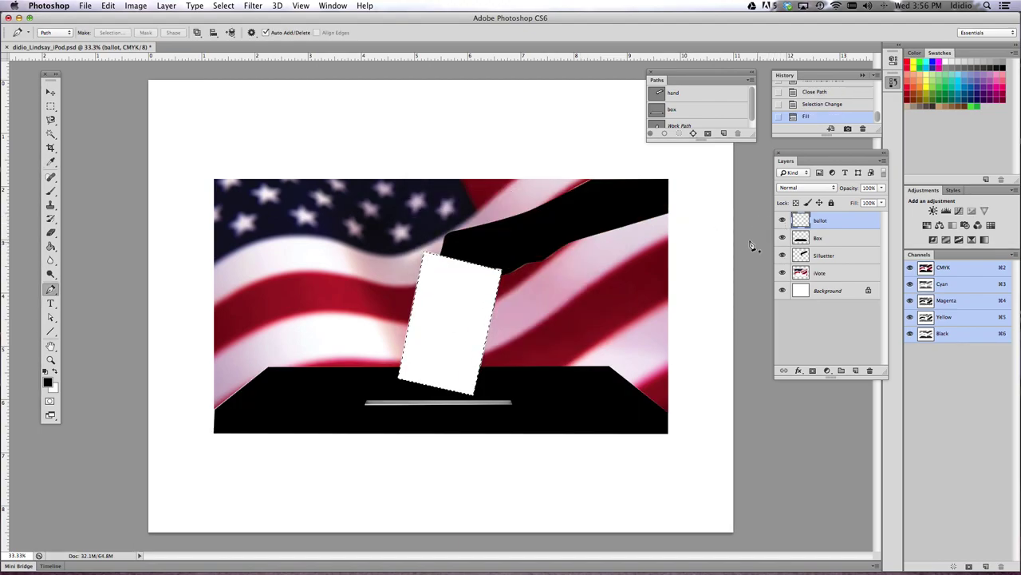
{"action": "key", "text": "super+d"}
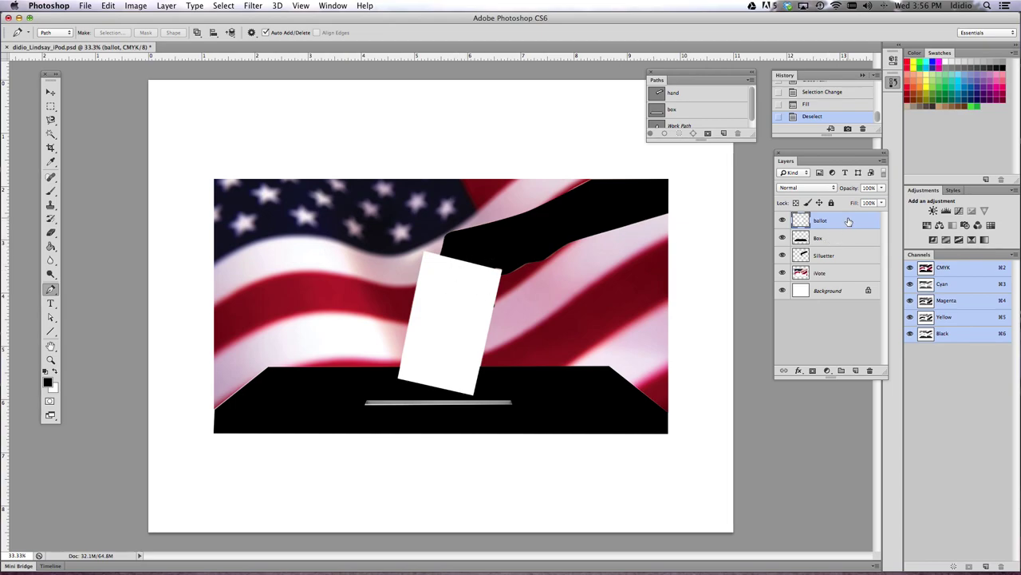
Reorder the layers to Silluetter, ballot, then Box, and hide the iVote photo layer
{"action": "left_click_drag", "start_coordinate": [848, 221], "coordinate": [835, 268]}
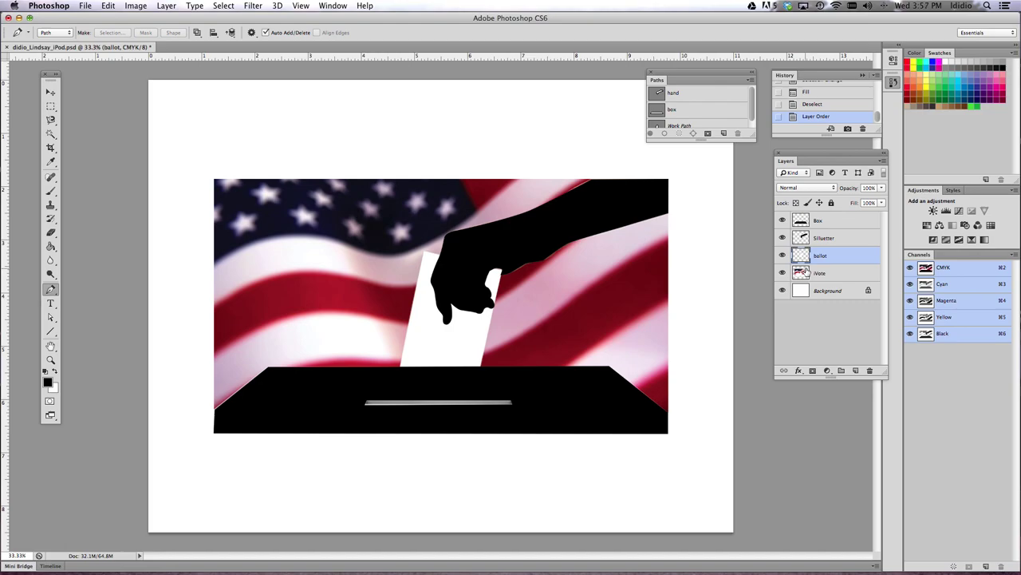
{"action": "left_click_drag", "start_coordinate": [820, 221], "coordinate": [821, 258]}
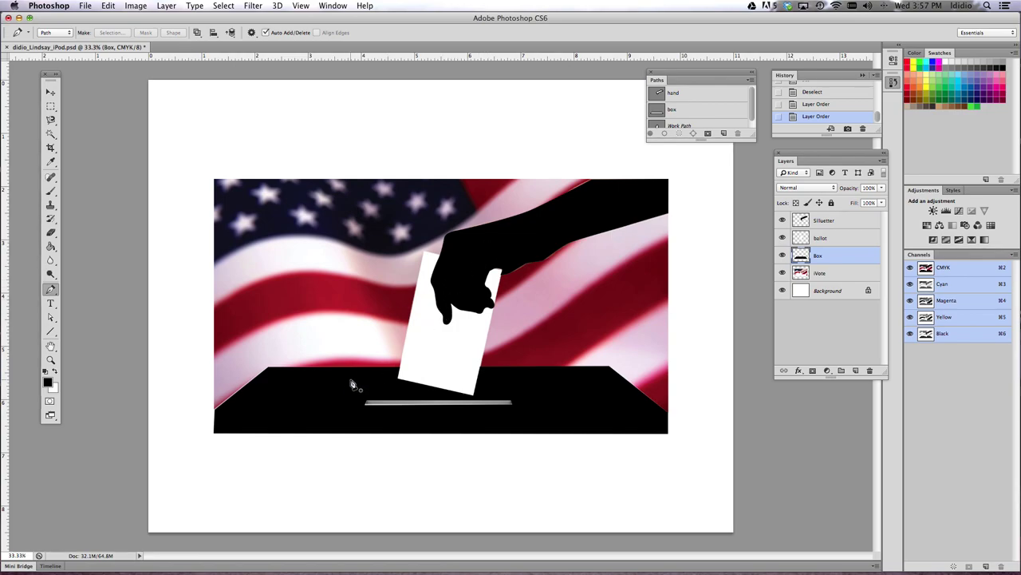
{"action": "left_click", "coordinate": [783, 272]}
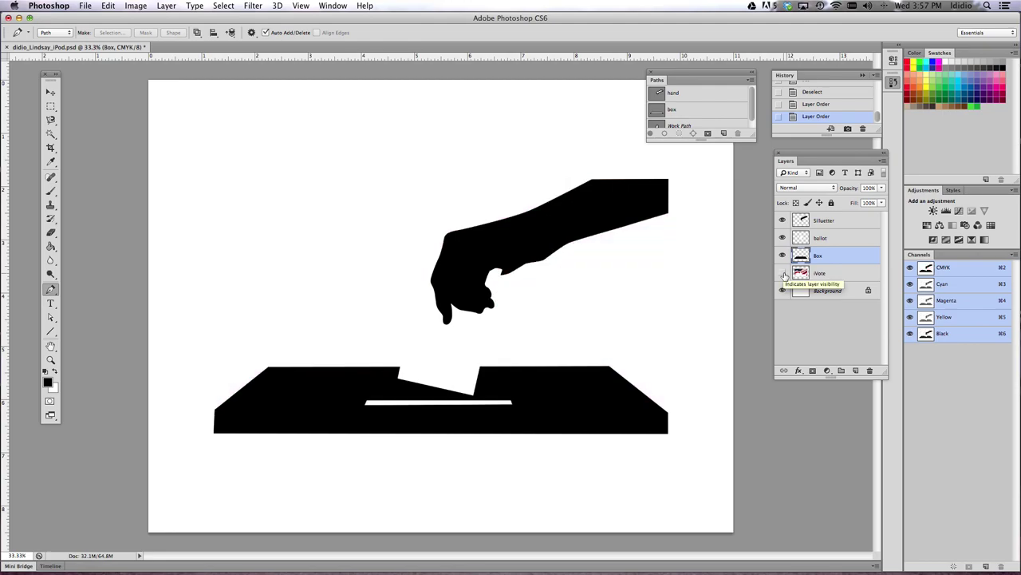